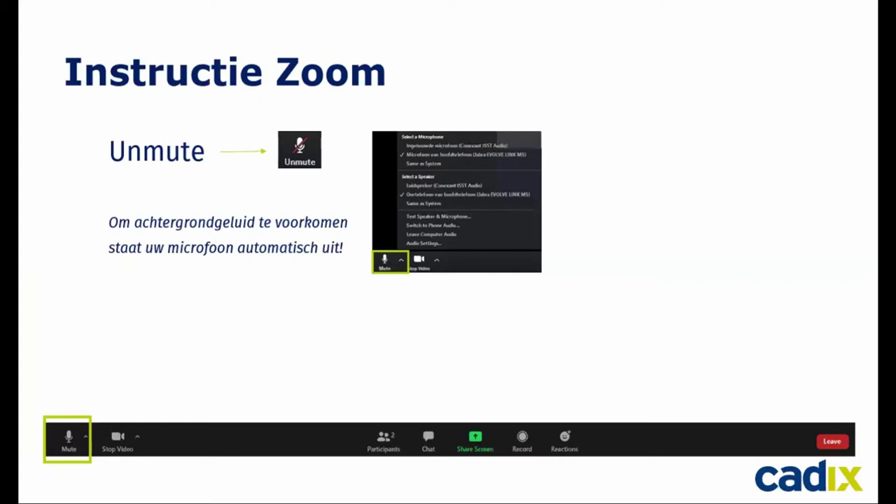
# Advance the slideshow to the 'Verschillende werkvelden' slide
pyautogui.press('Right')
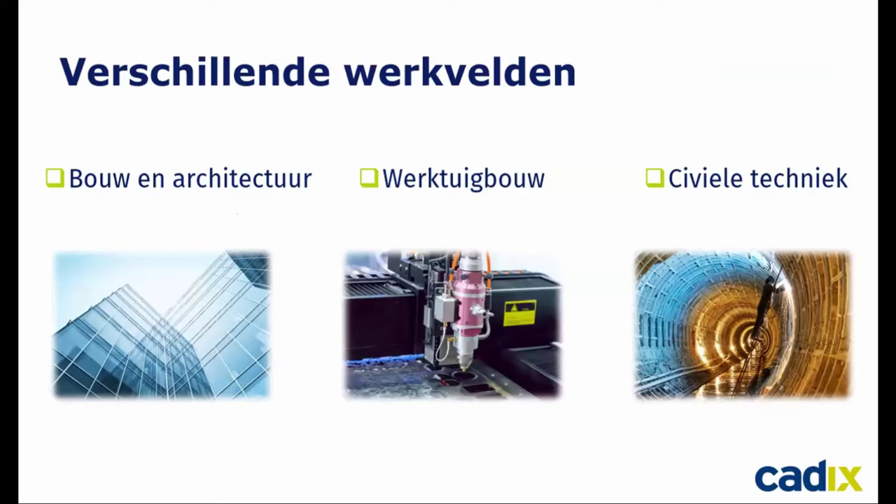
# Advance past the Agenda slide to the AutoCAD 2022 Start tekening drawing
pyautogui.press('Right')
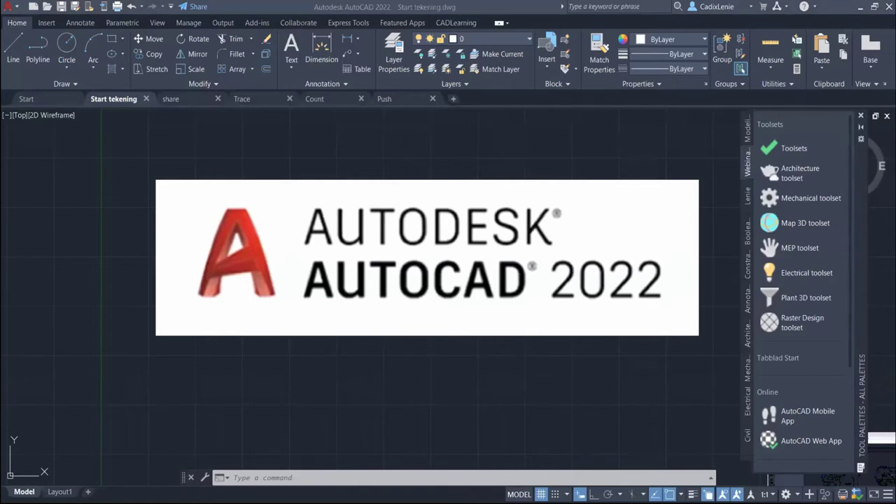
# Show the Toolsets overview, then the Architecture toolset page with its feature cards
pyautogui.click(803, 150)
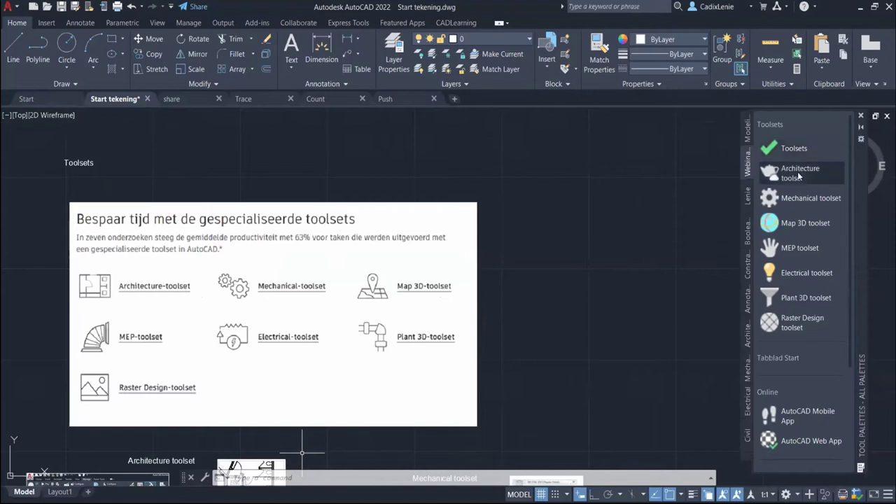
pyautogui.click(799, 176)
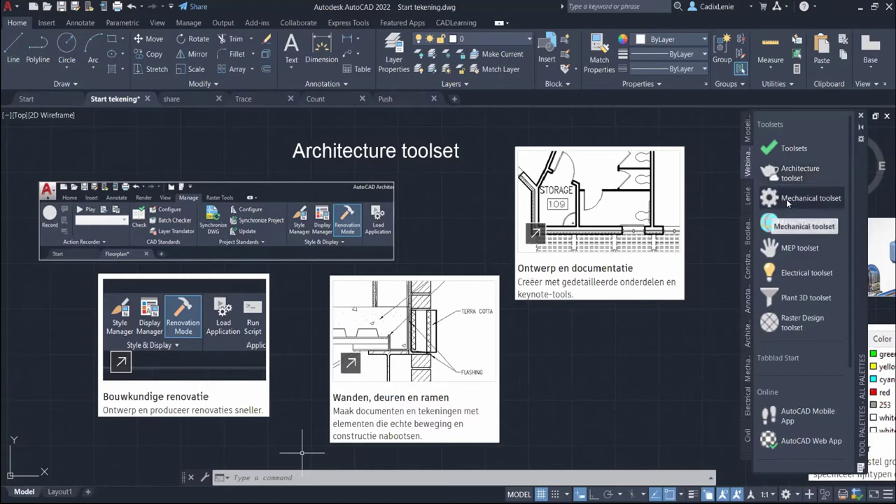
# Step through the Mechanical, Map 3D and MEP toolset pages in the palette
pyautogui.click(788, 201)
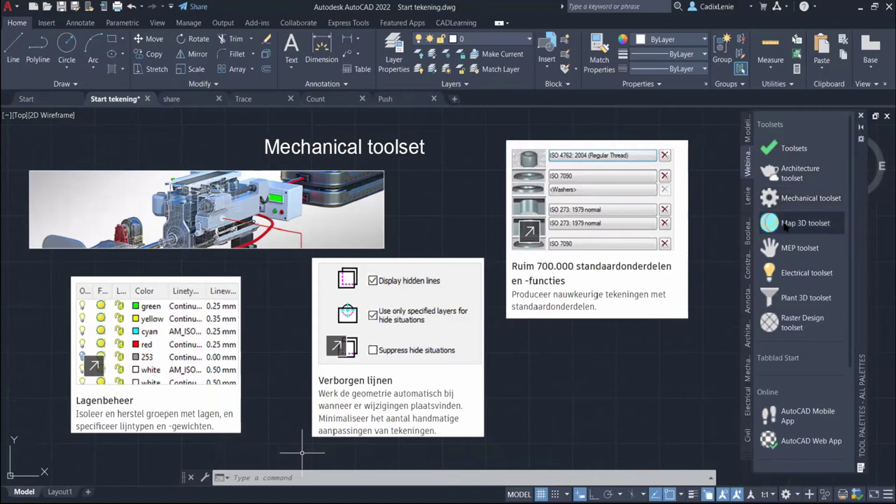
pyautogui.click(784, 223)
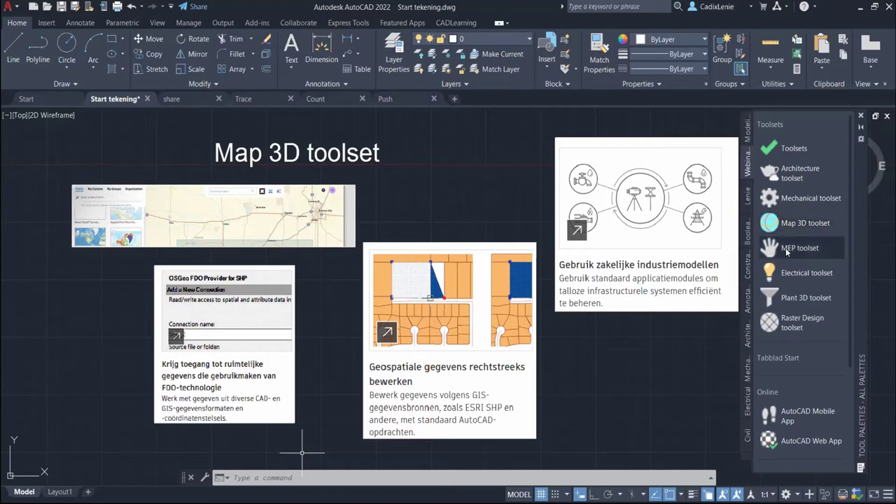
pyautogui.click(786, 251)
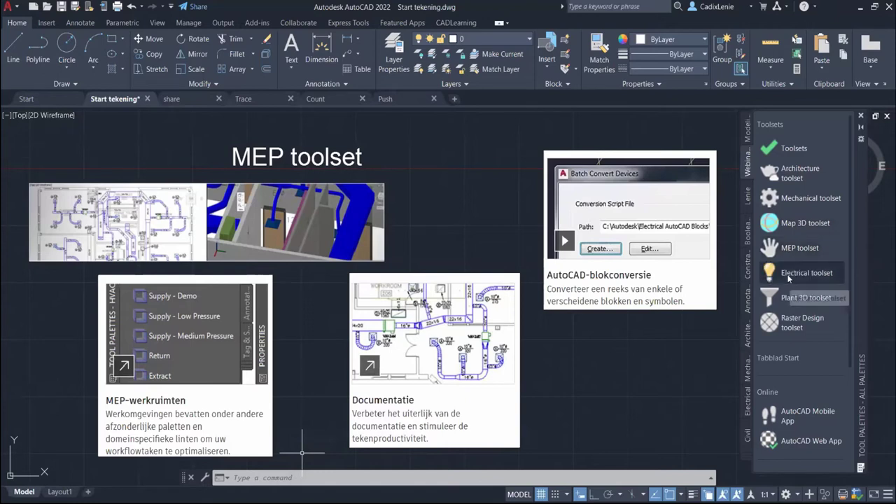
# Show the Electrical, Plant 3D and Raster Design toolset pages, revealing the Nieuw palette items
pyautogui.click(789, 278)
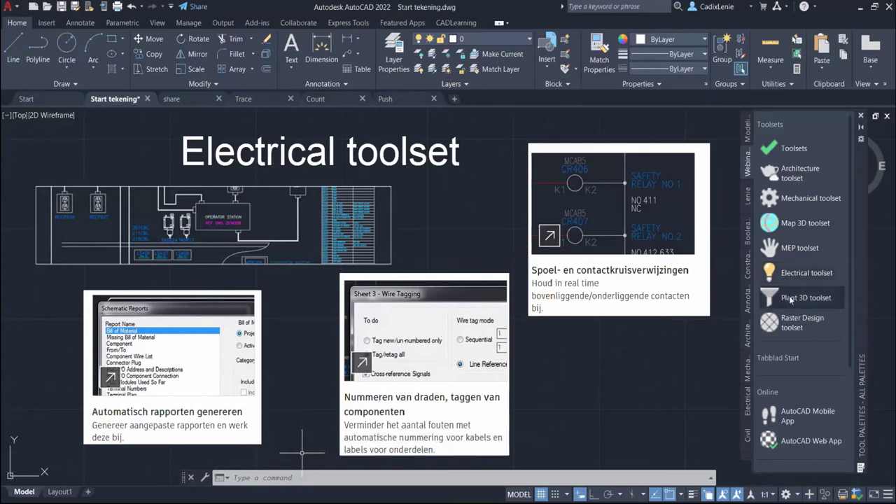
pyautogui.click(790, 300)
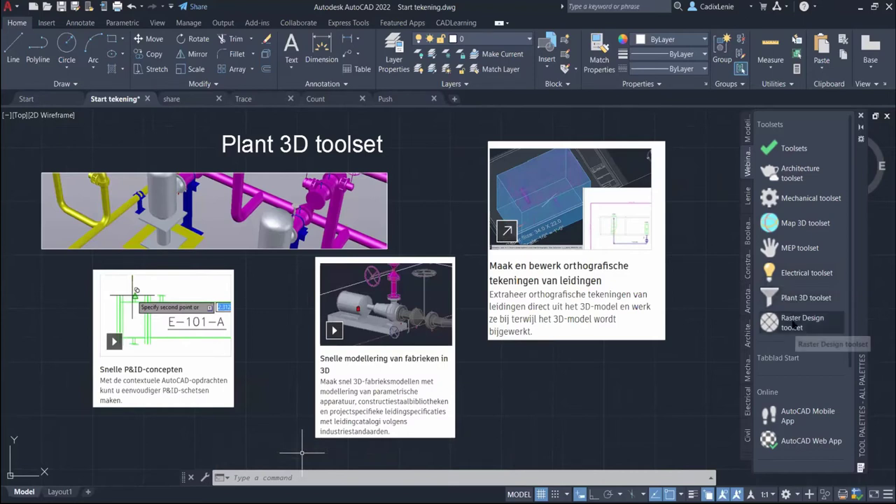
pyautogui.click(793, 326)
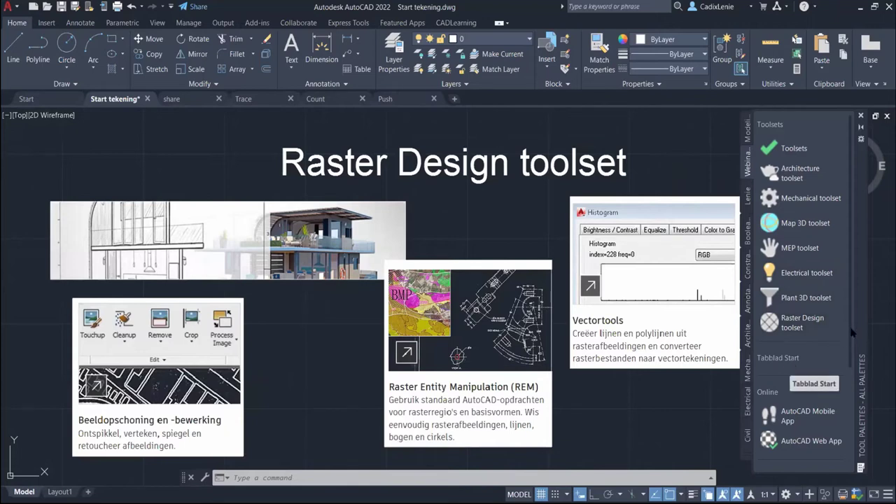
pyautogui.scroll(-5, 840, 329)
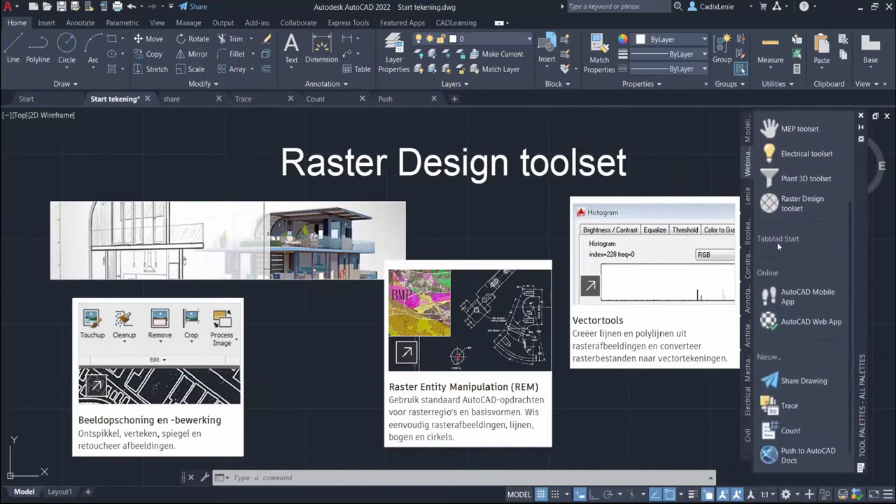
pyautogui.click(51, 100)
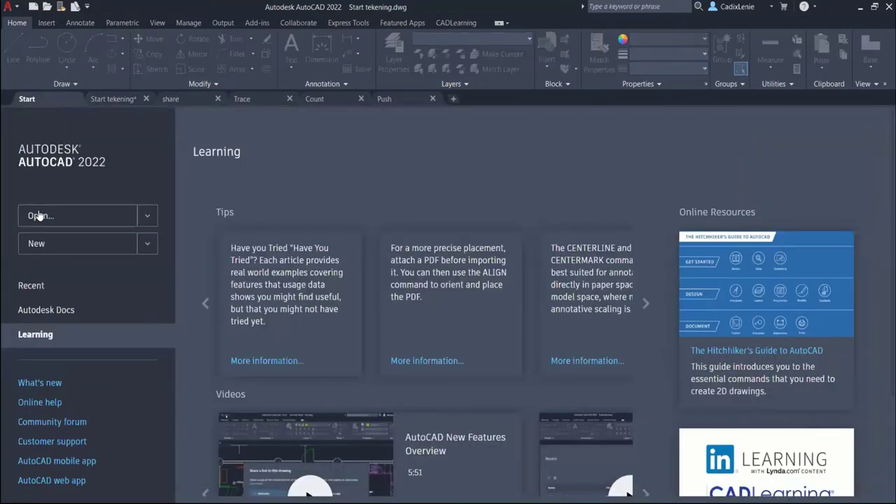
pyautogui.click(146, 219)
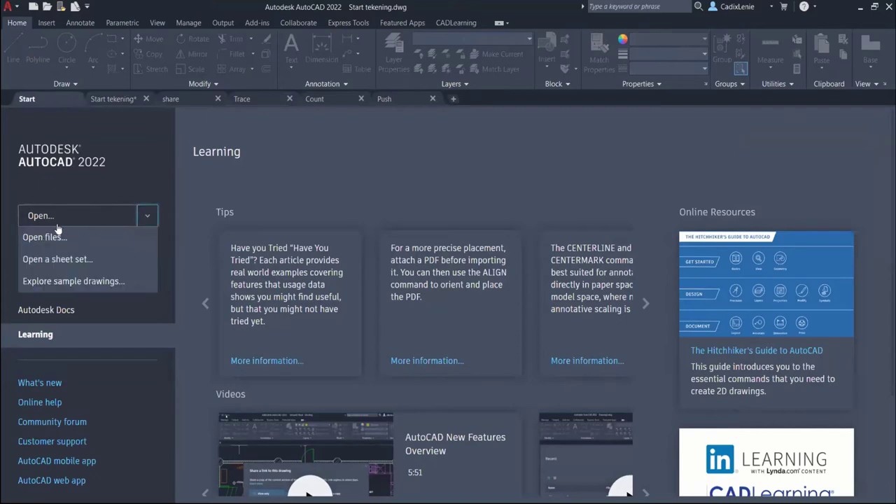
pyautogui.click(83, 196)
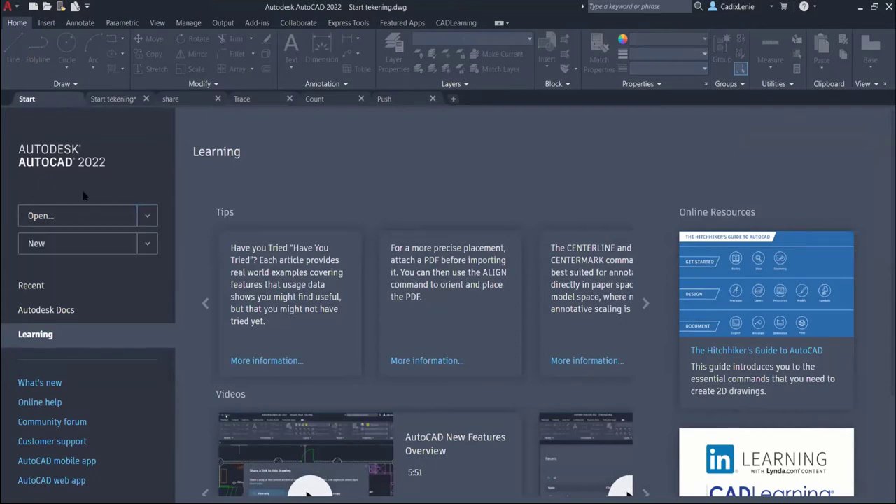
pyautogui.click(147, 245)
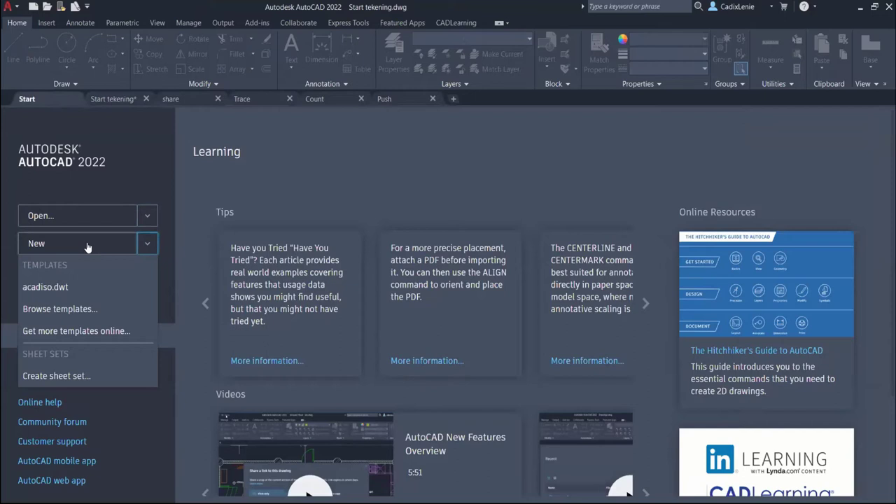
pyautogui.click(107, 195)
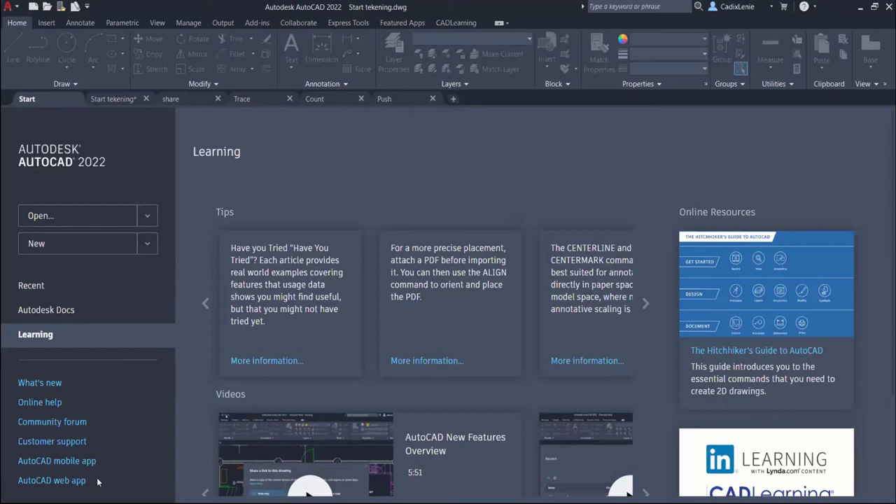
pyautogui.click(115, 103)
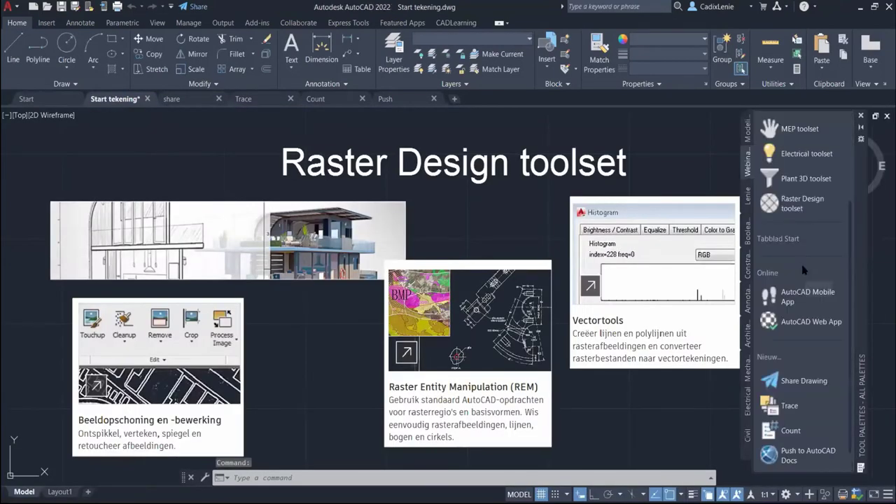
# Show the AutoCAD Mobile App overview, then the AutoCAD Web App overview
pyautogui.click(787, 300)
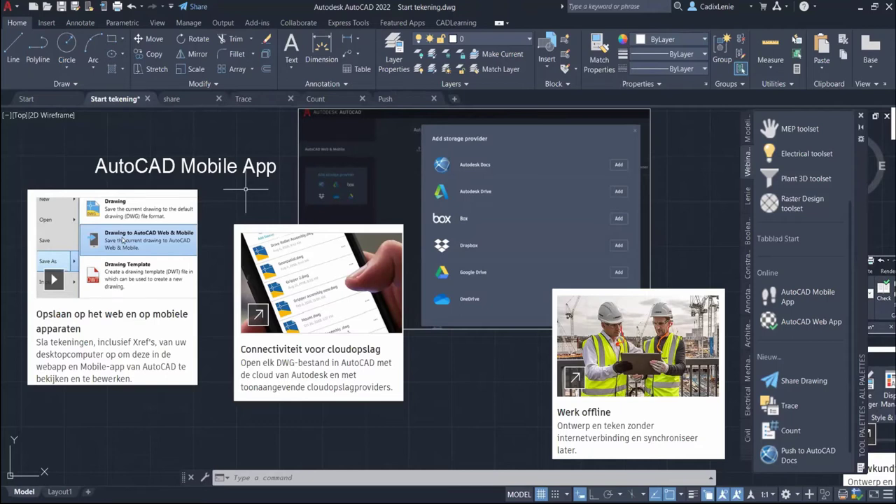
pyautogui.click(788, 323)
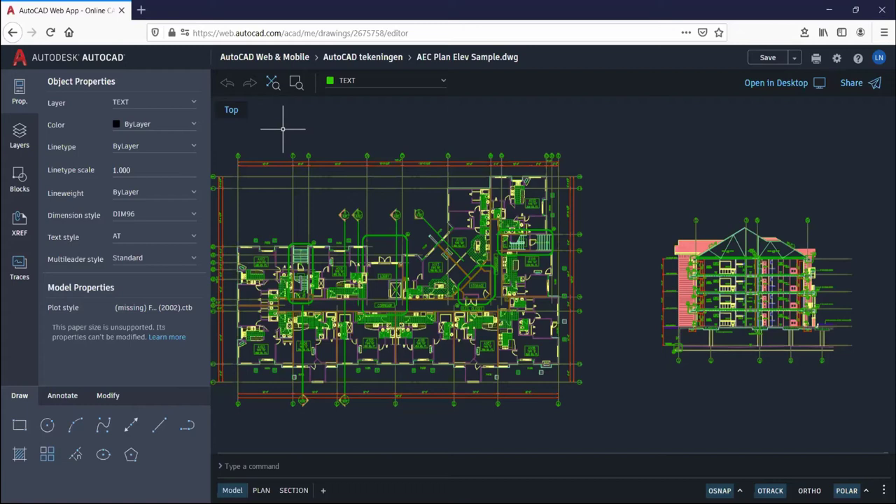
# Zoom into the floor plan and make FURNITURE the current layer
pyautogui.moveTo(357, 137); pyautogui.dragTo(430, 144, button='middle')
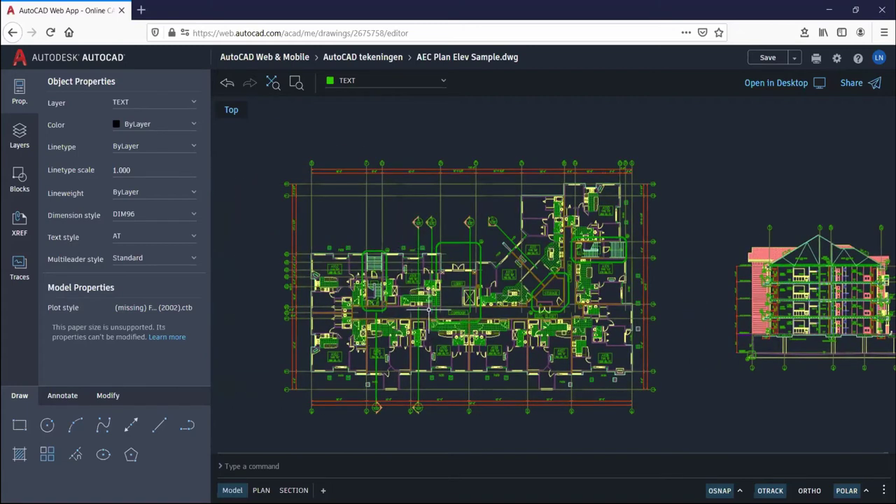
pyautogui.scroll(3, 427, 308)
pyautogui.scroll(2, 427, 309)
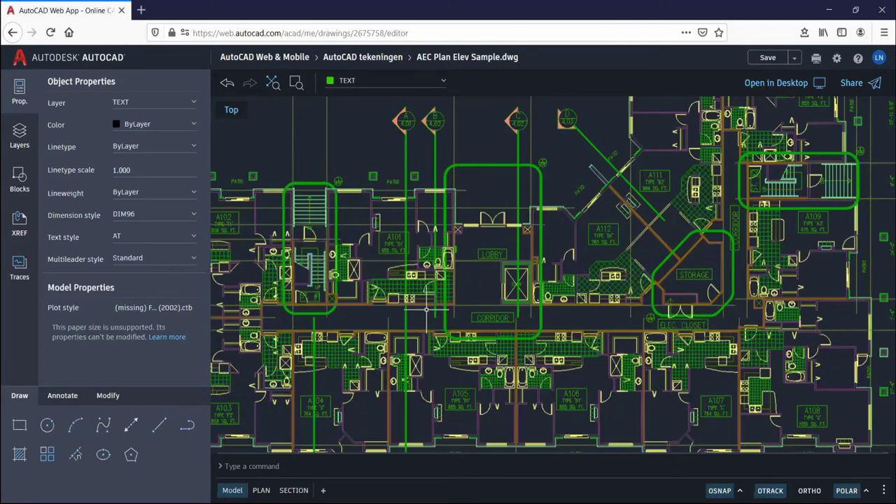
pyautogui.scroll(2, 426, 309)
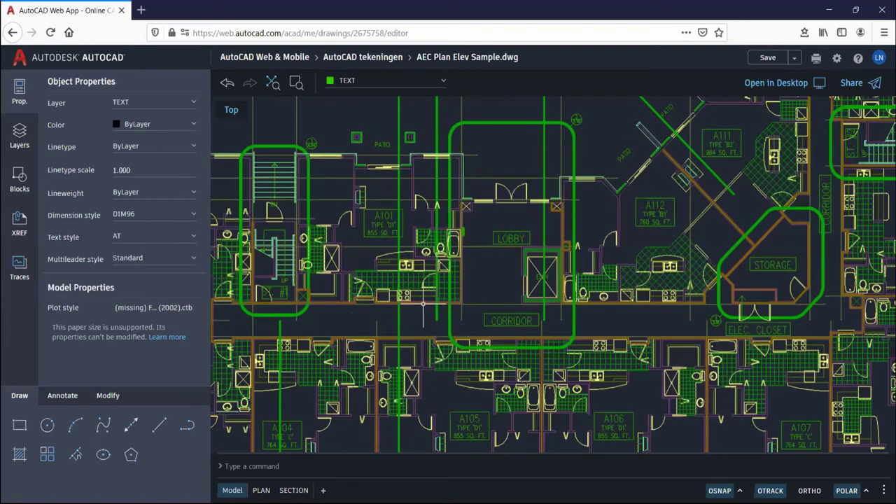
pyautogui.moveTo(341, 241); pyautogui.dragTo(267, 183, button='middle')
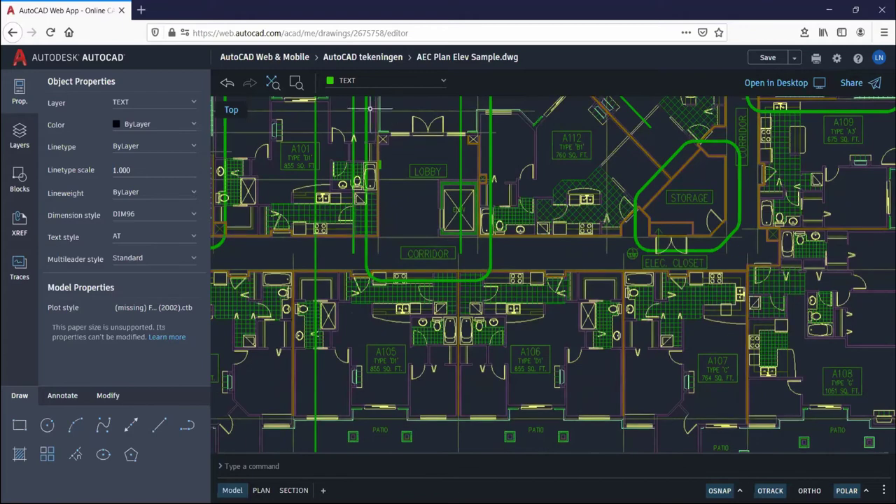
pyautogui.click(441, 82)
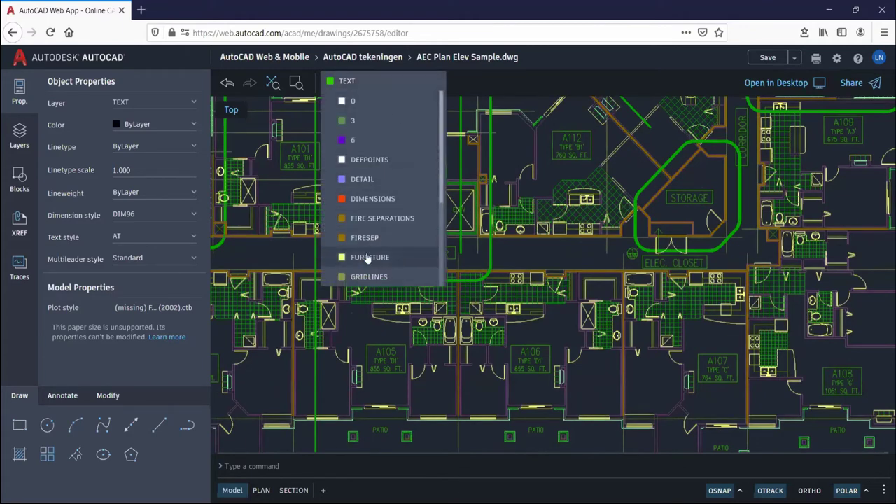
pyautogui.click(368, 256)
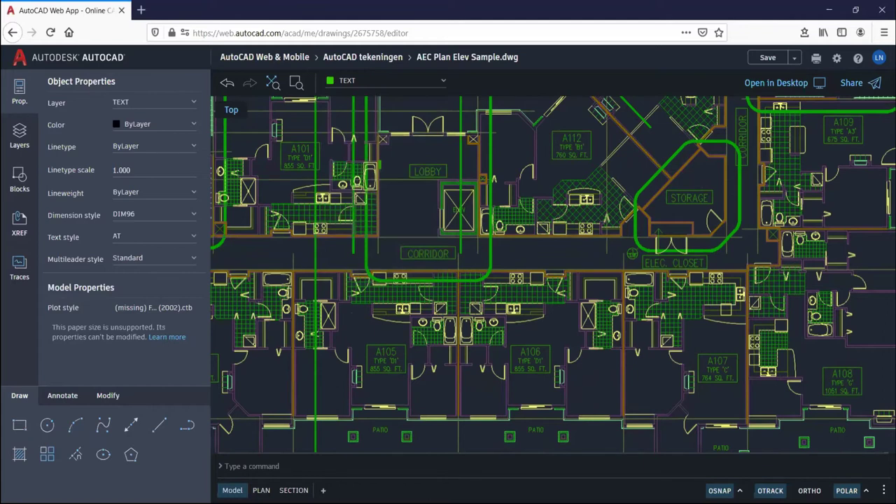
pyautogui.scroll(1, 435, 382)
pyautogui.scroll(1, 434, 383)
pyautogui.scroll(1, 444, 380)
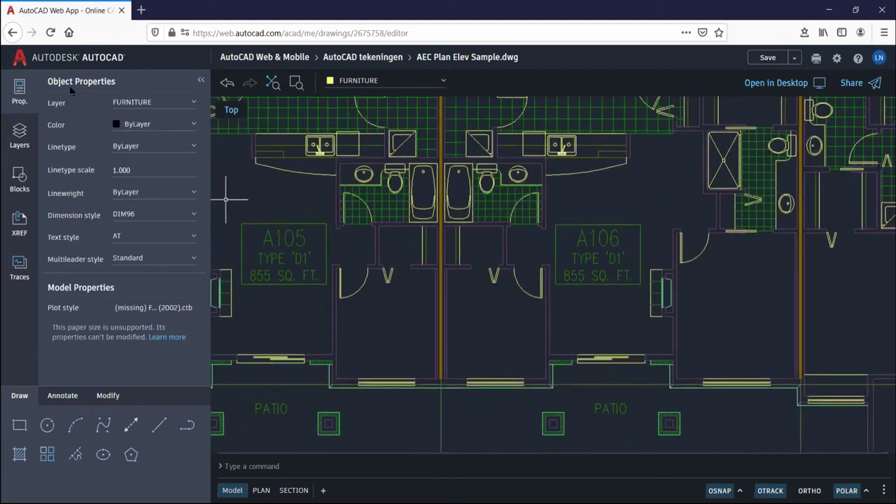
# Place a BF30 block from the Blocks panel into room A105, then check external references
pyautogui.click(19, 133)
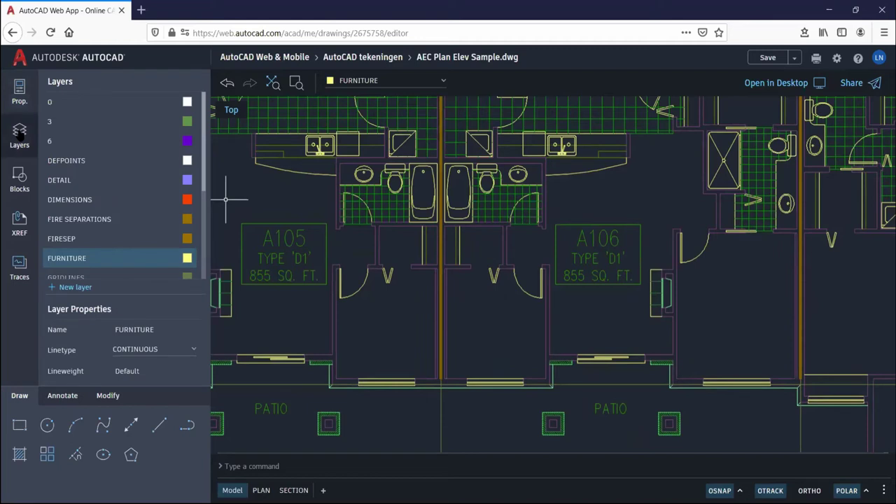
pyautogui.click(23, 184)
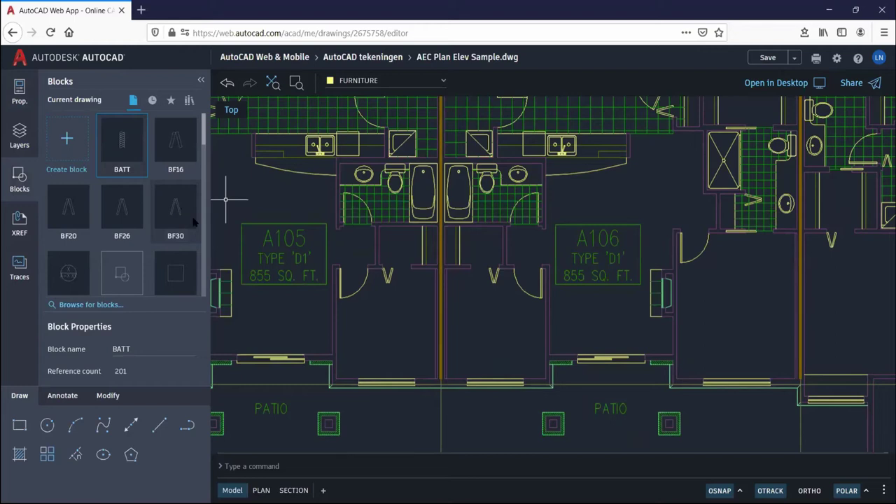
pyautogui.moveTo(195, 222); pyautogui.dragTo(384, 316)
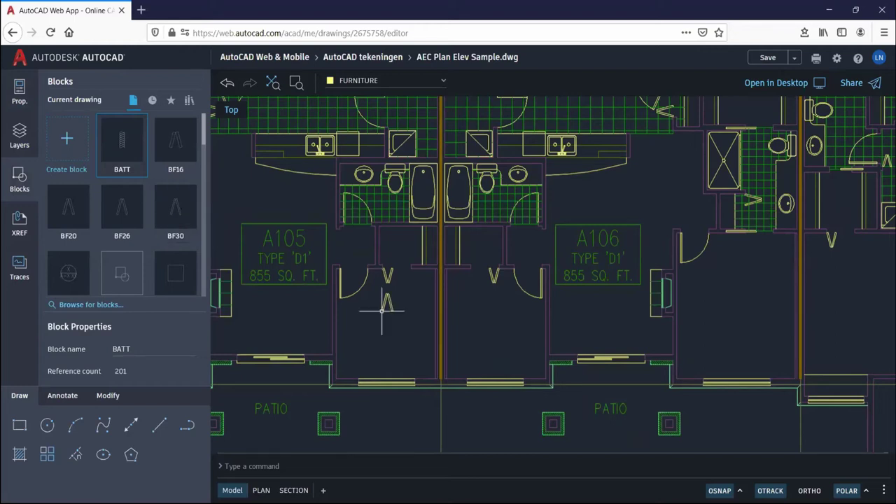
pyautogui.click(21, 223)
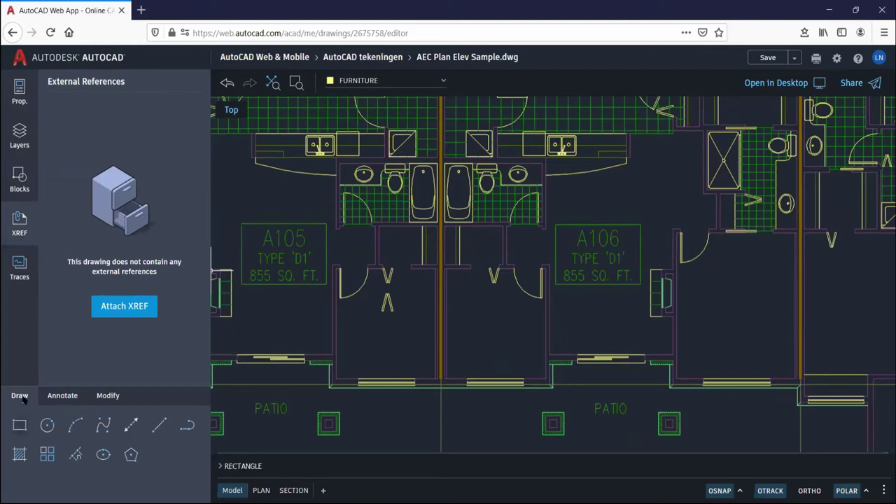
# Browse the Rectangle, Annotate dimension and text, and Modify tools
pyautogui.click(19, 425)
pyautogui.click(71, 402)
pyautogui.click(77, 428)
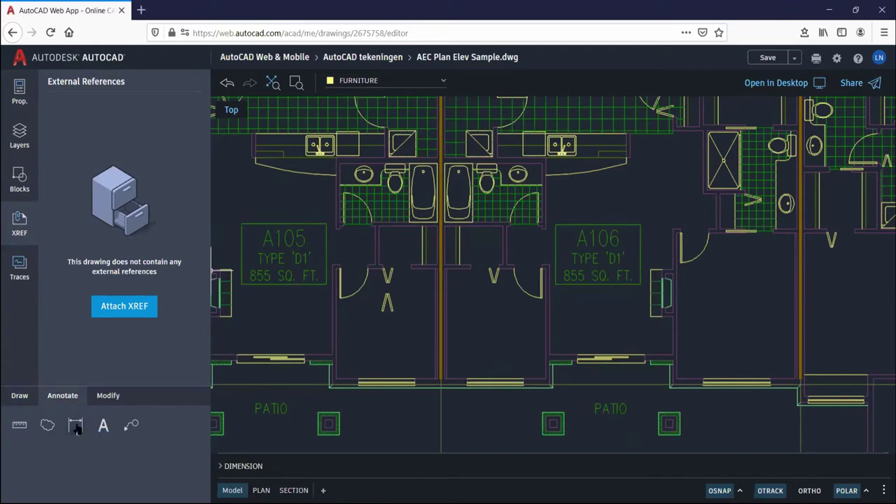
pyautogui.click(100, 429)
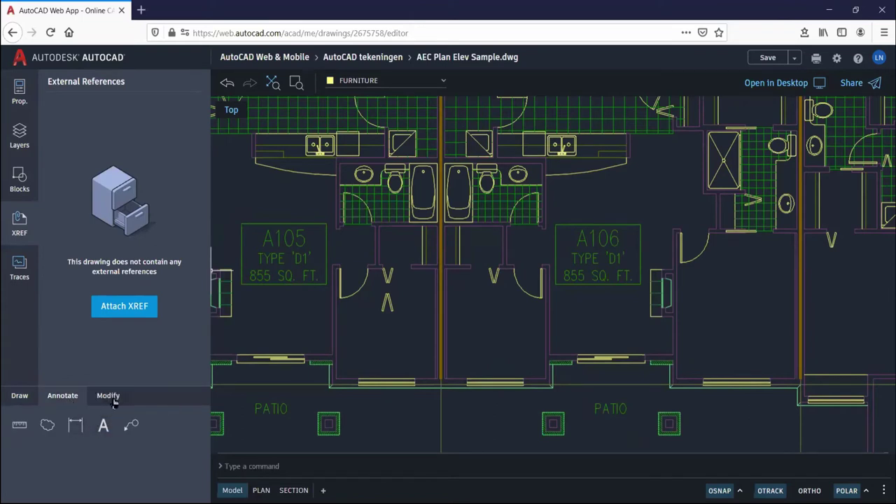
pyautogui.click(113, 399)
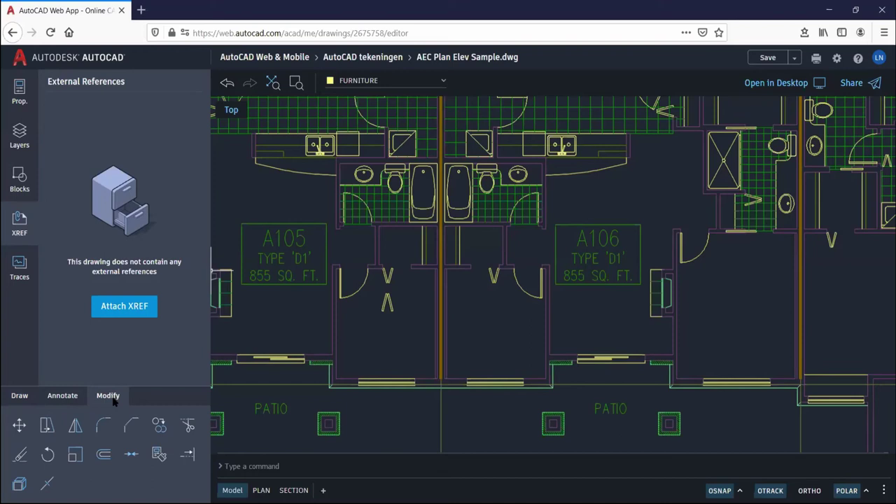
# Draw a rectangle near the bottom of room A105, just above the patio
pyautogui.click(20, 397)
pyautogui.click(19, 425)
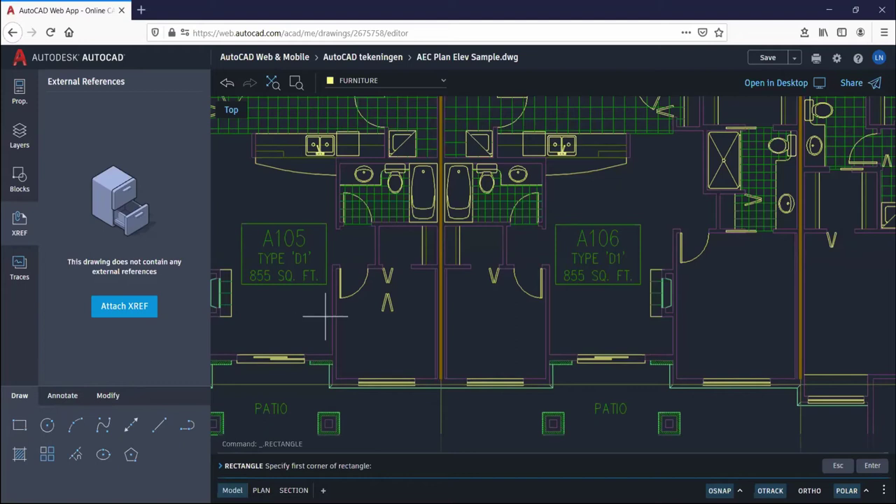
pyautogui.click(358, 323)
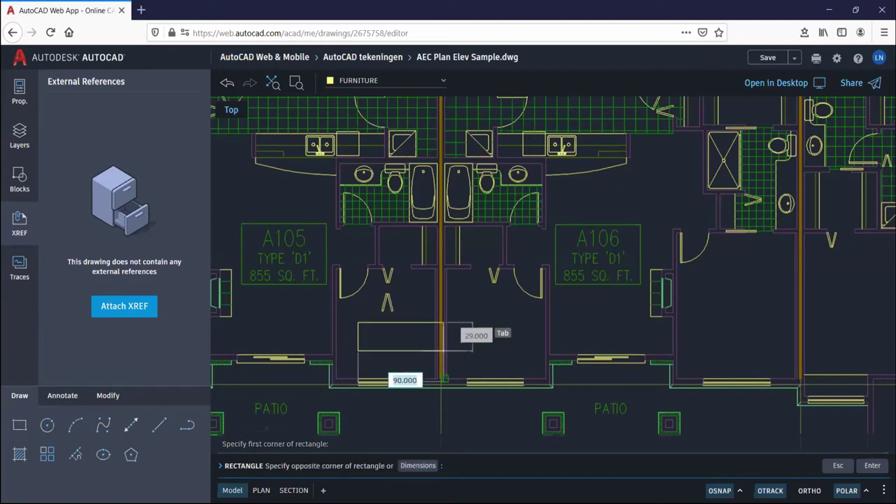
pyautogui.click(412, 359)
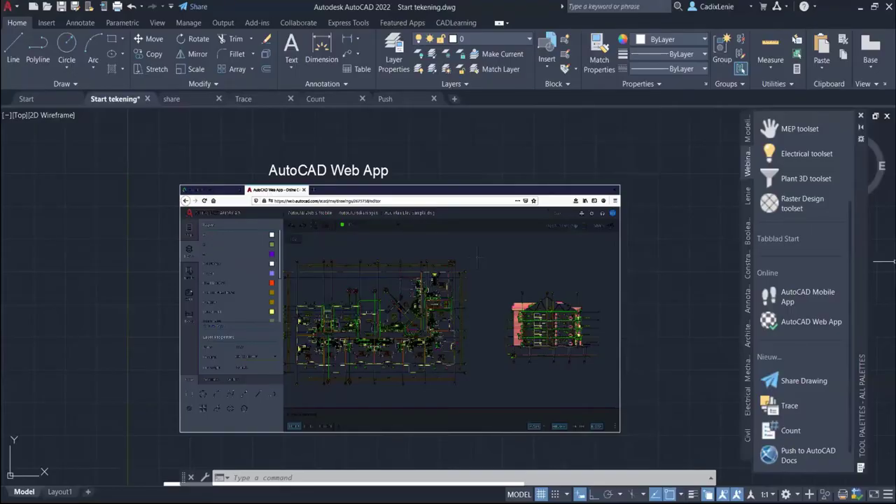
# Scroll the Tool Palette and restore the Share Drawing view
pyautogui.scroll(-1, 830, 340)
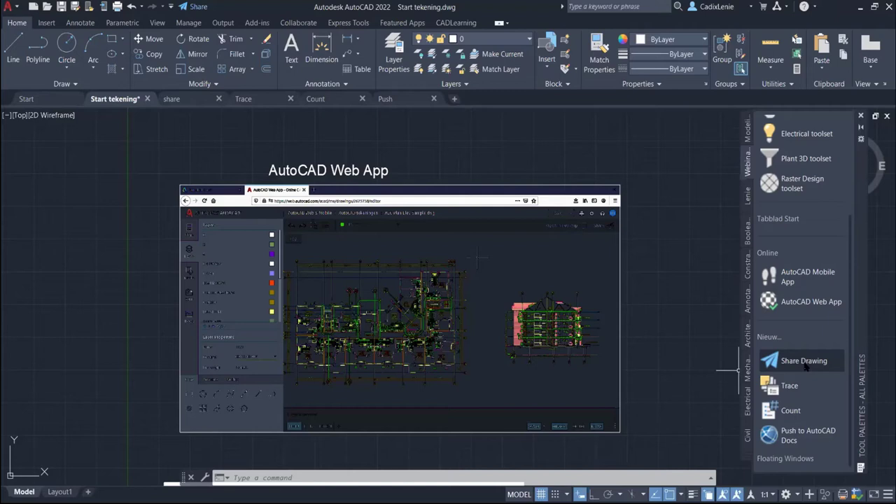
pyautogui.click(805, 367)
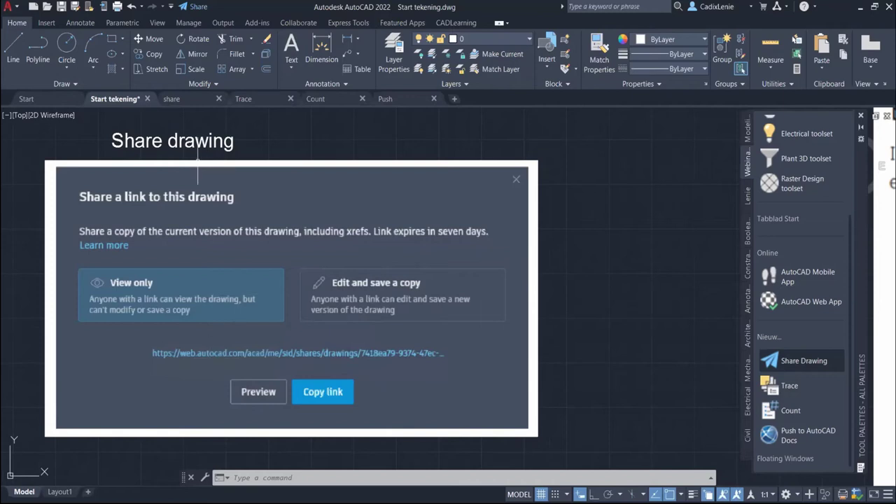
# Share share.dwg with a link letting recipients edit and save a copy
pyautogui.click(189, 102)
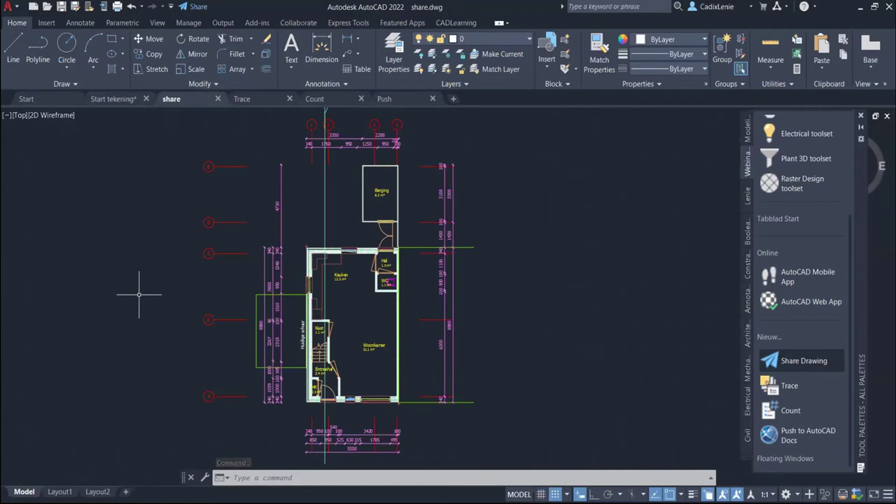
pyautogui.click(199, 8)
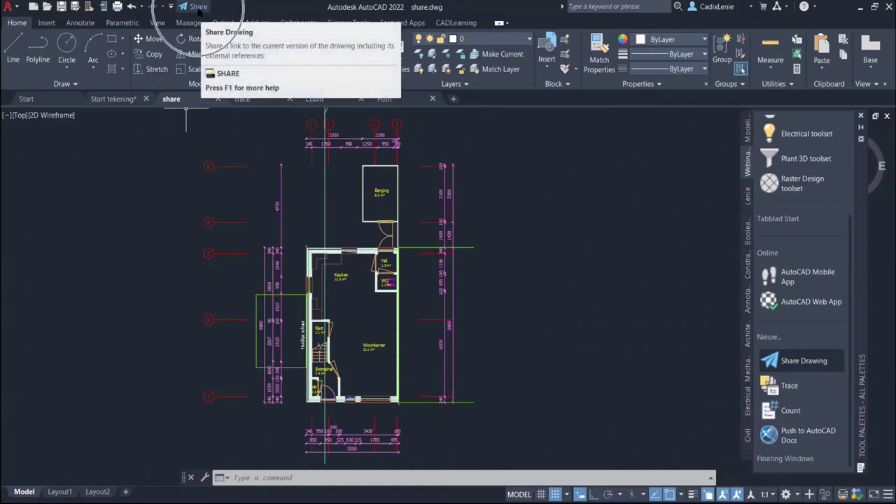
pyautogui.click(199, 9)
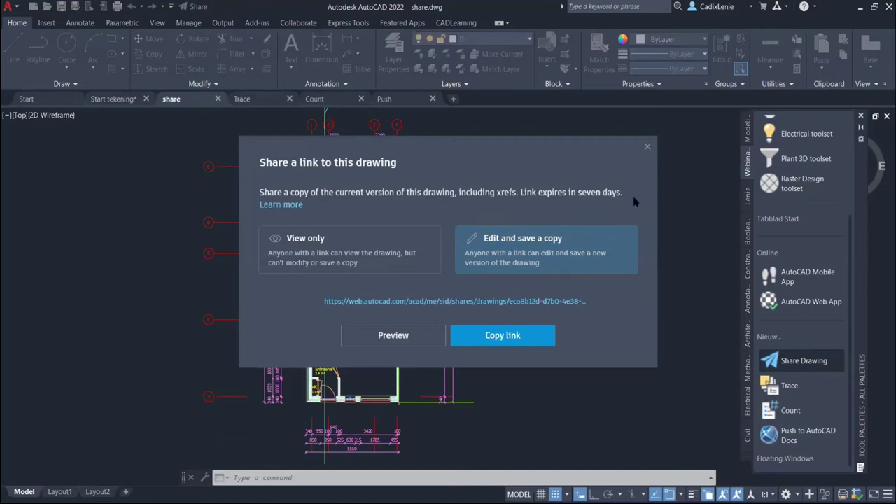
pyautogui.click(647, 149)
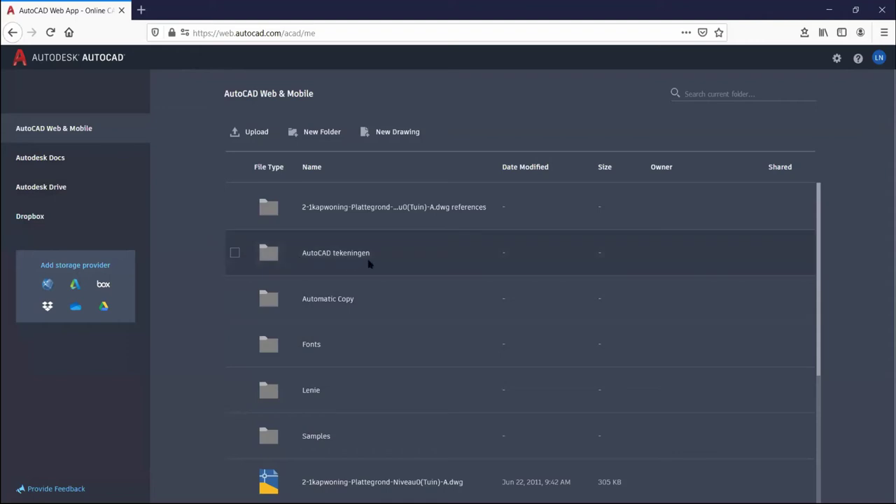
# Open the AutoCAD tekeningen folder in the web app, then browse the Dropbox storage
pyautogui.click(362, 259)
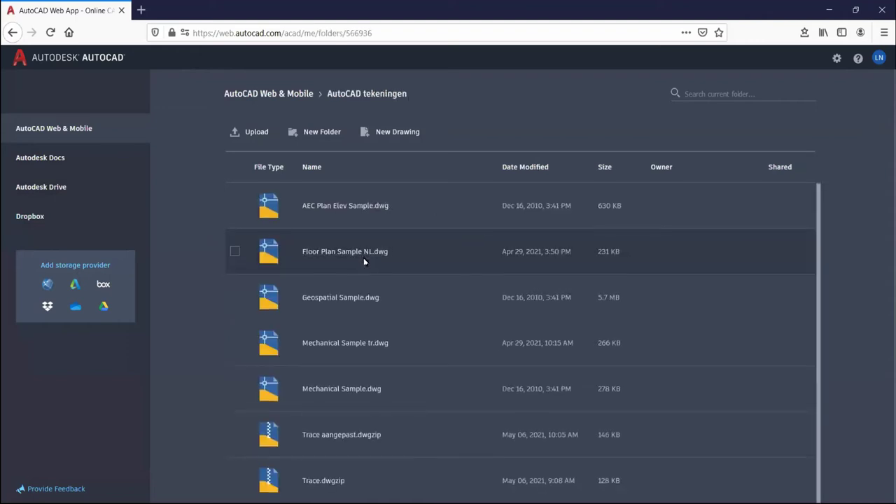
pyautogui.click(31, 219)
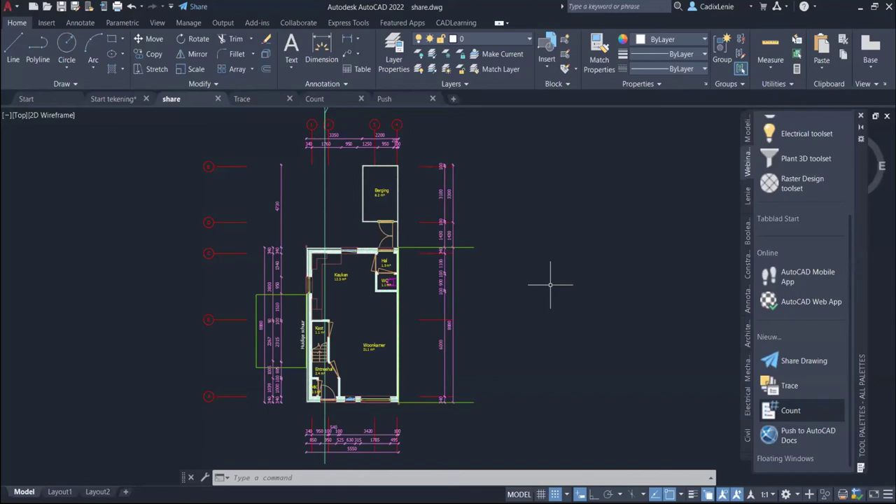
# Switch back to the Start tekening drawing and show its Trace section with the Trace picture
pyautogui.click(793, 386)
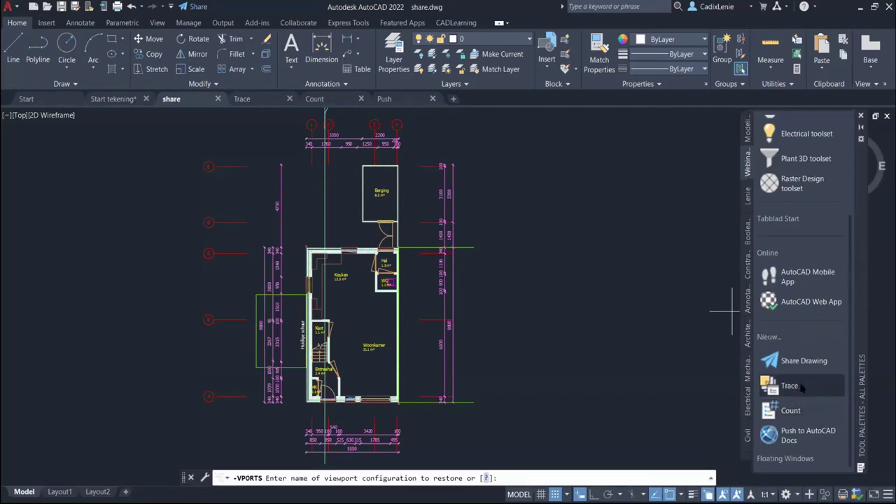
pyautogui.click(114, 99)
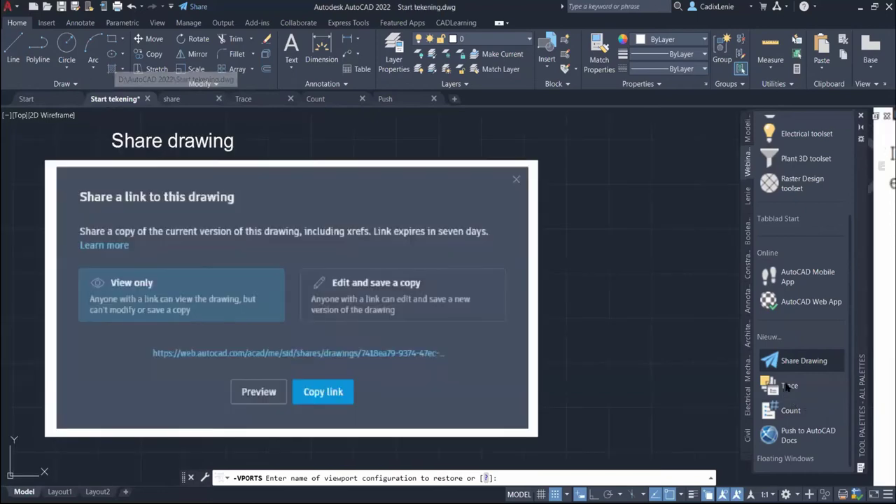
pyautogui.click(793, 386)
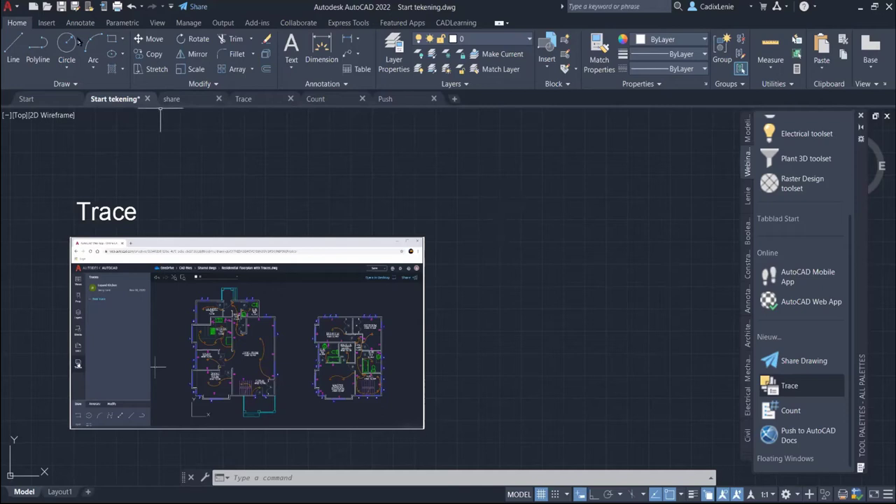
# Browse the application menu's Export commands, then bring up the View ribbon tab
pyautogui.click(10, 7)
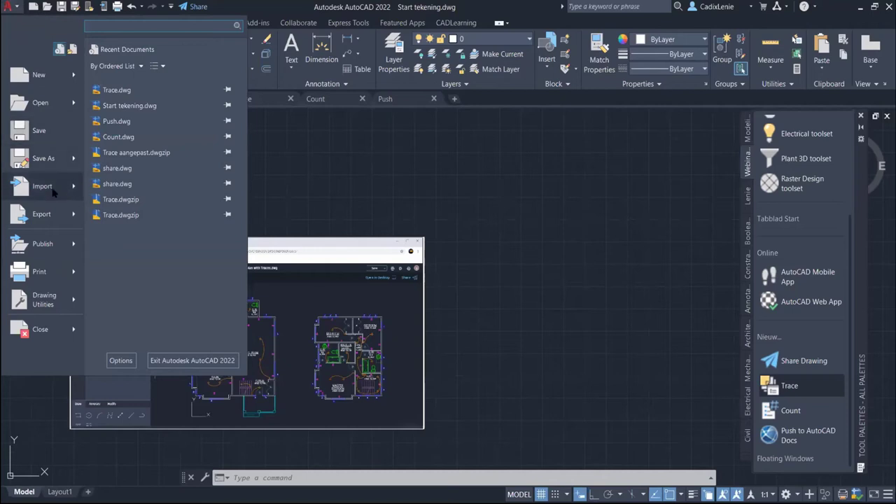
pyautogui.moveTo(42, 214)
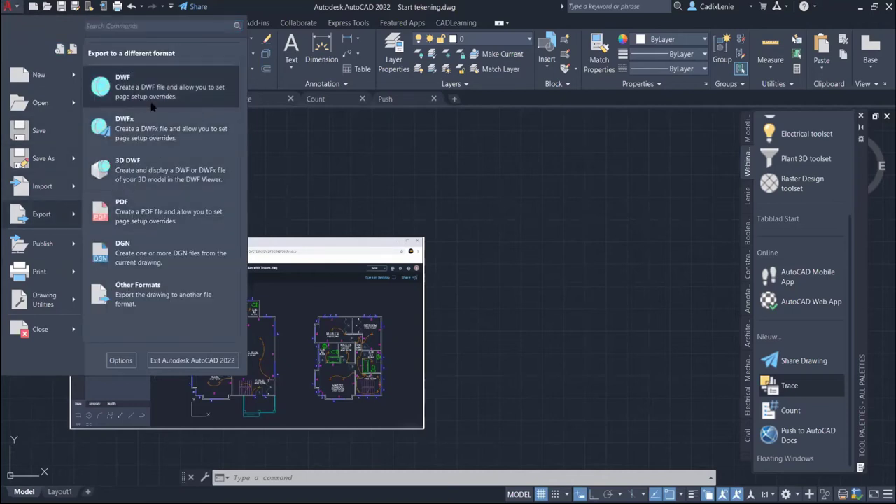
pyautogui.click(295, 171)
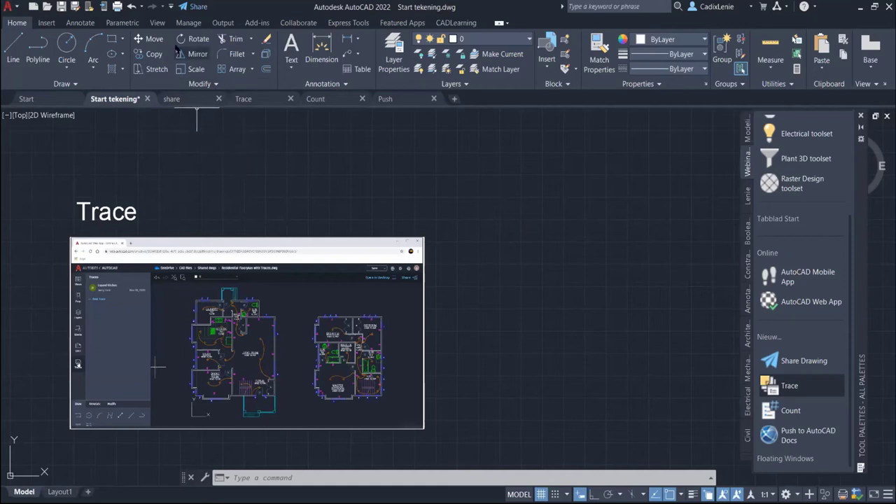
pyautogui.click(167, 24)
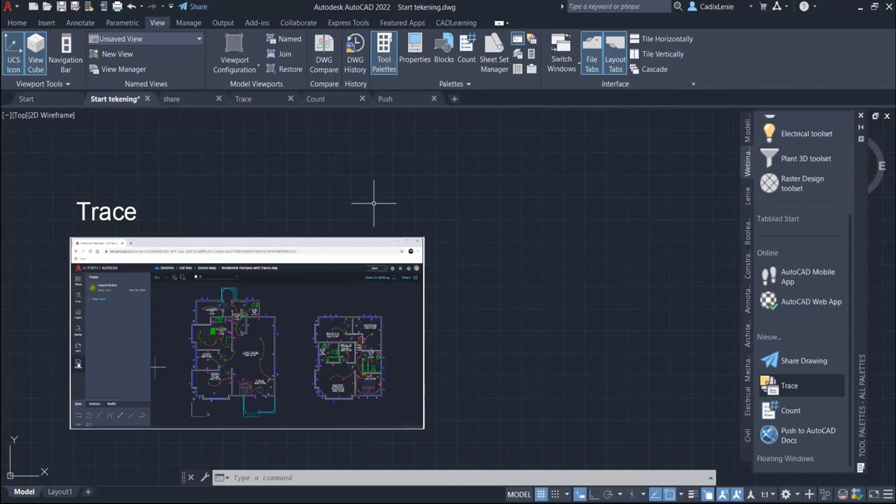
# Make the already-open Trace.dwg the active drawing
pyautogui.click(268, 103)
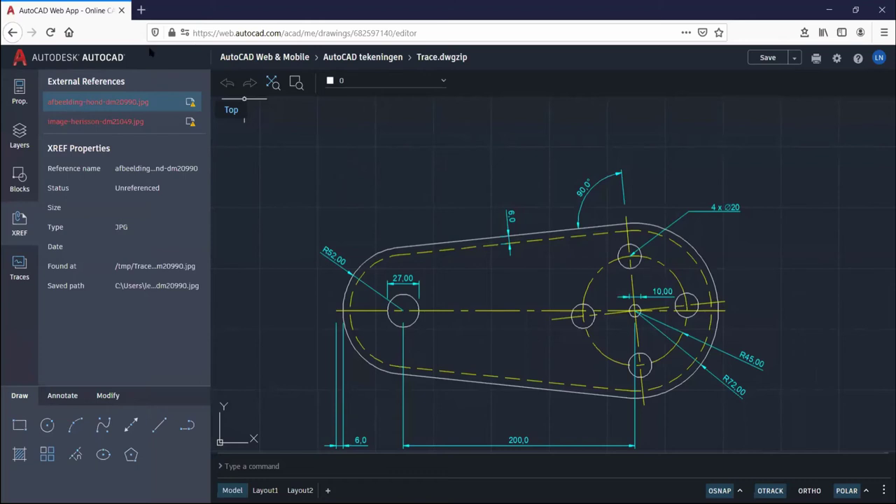
# Open the Traces panel for Trace.dwgzip, which shows no traces yet
pyautogui.click(19, 273)
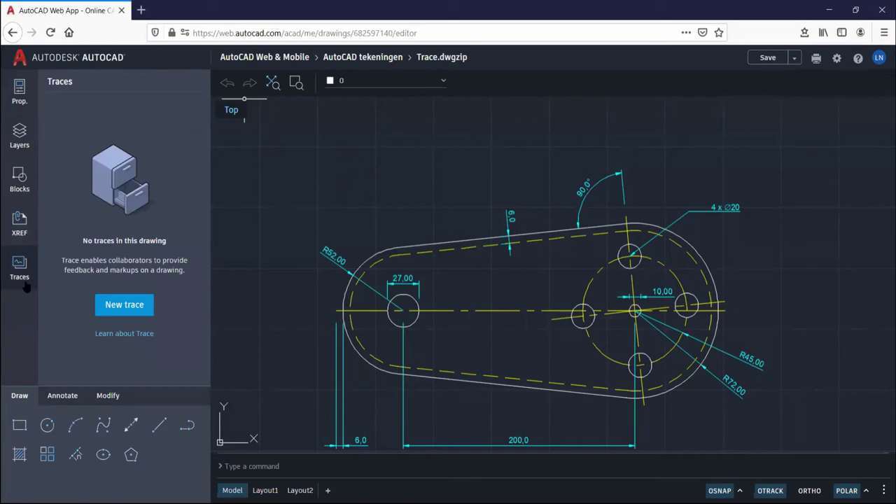
pyautogui.moveTo(125, 175)
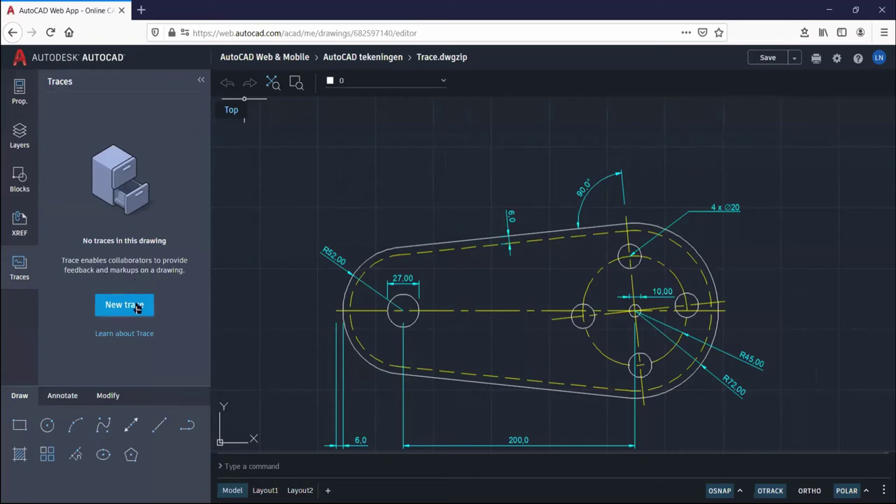
# Open Trace1 for markup and zoom in on the 27,00 hole at the left end
pyautogui.click(137, 308)
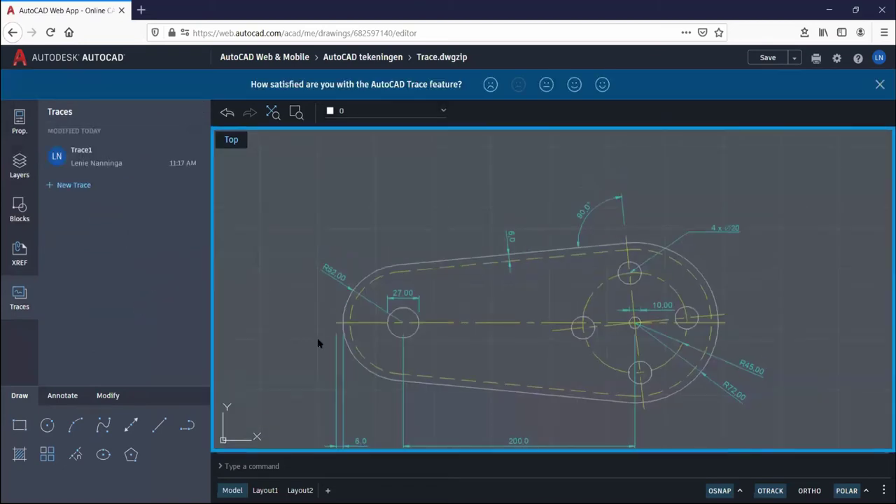
pyautogui.scroll(2, 445, 322)
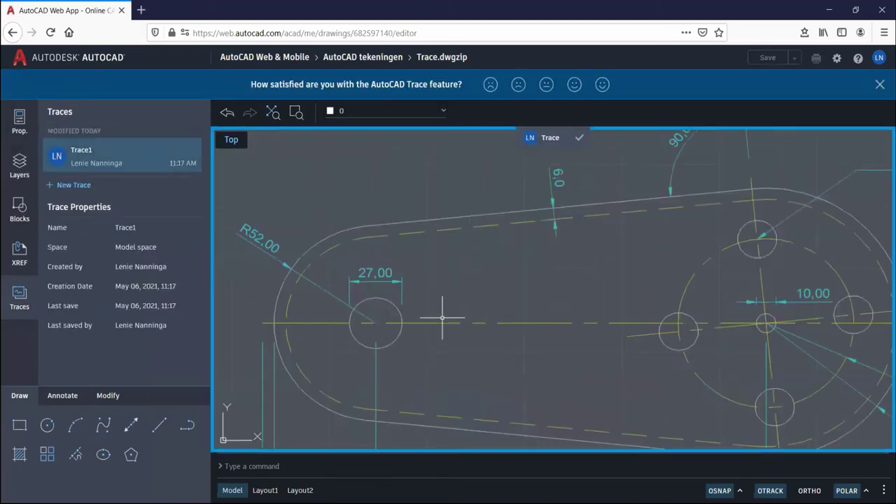
pyautogui.moveTo(441, 306)
pyautogui.mouseDown(button='middle')
pyautogui.moveTo(406, 237)
pyautogui.moveTo(383, 256)
pyautogui.mouseUp(button='middle')
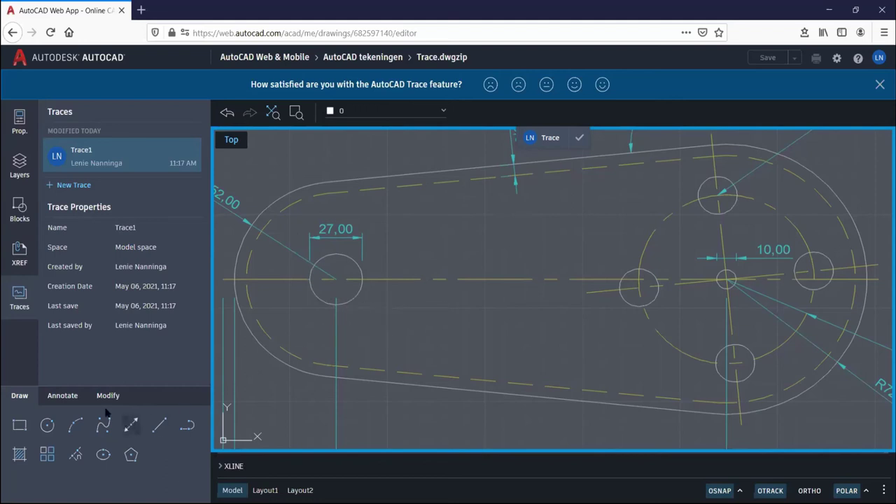
# Add a height-5 MTEXT note 'moet 30 worden ipv 27' beside the 27,00 hole, then zoom out
pyautogui.click(64, 396)
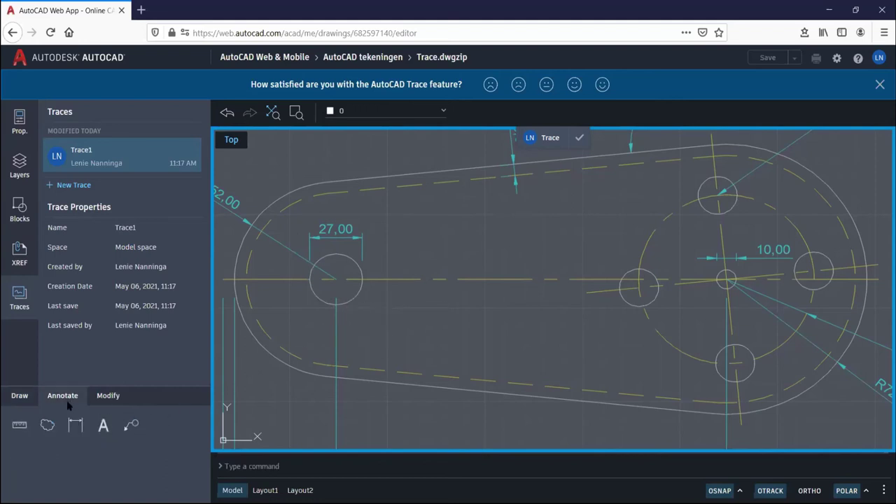
pyautogui.click(103, 425)
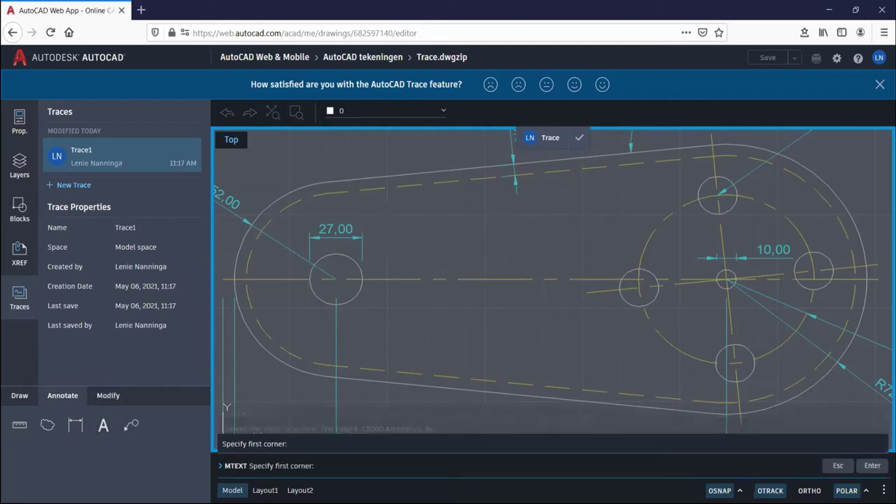
pyautogui.click(387, 226)
pyautogui.click(497, 272)
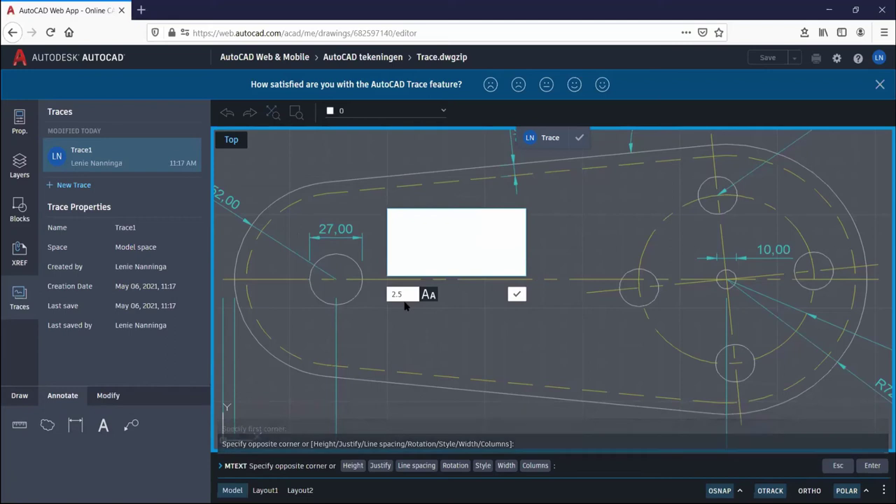
pyautogui.write('5')
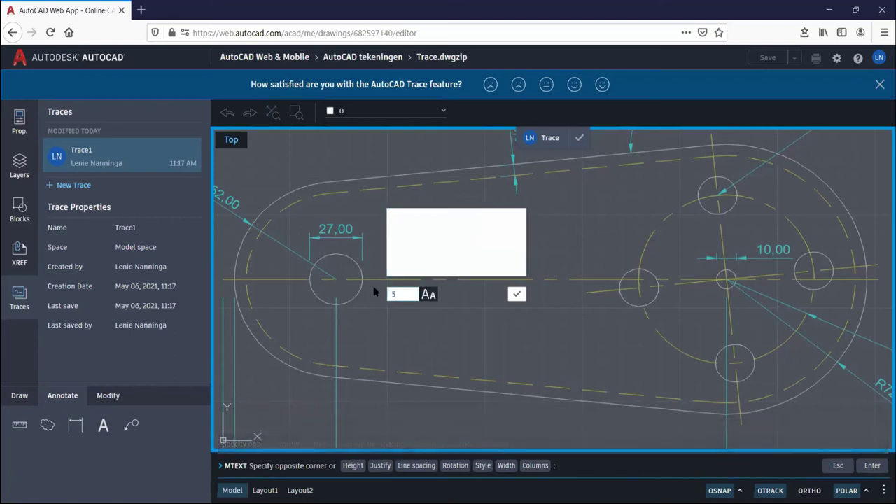
pyautogui.click(397, 221)
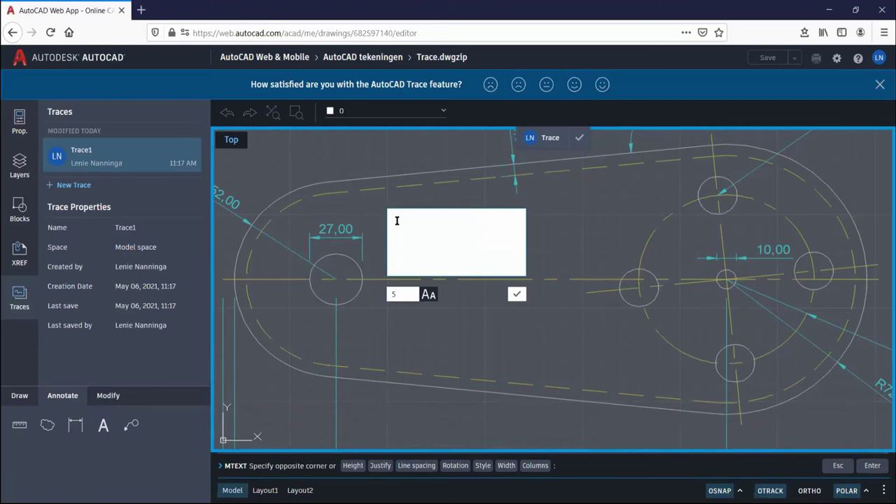
pyautogui.write('Sheet')
pyautogui.write(' 30 worden ipv')
pyautogui.write(' 27')
pyautogui.click(516, 295)
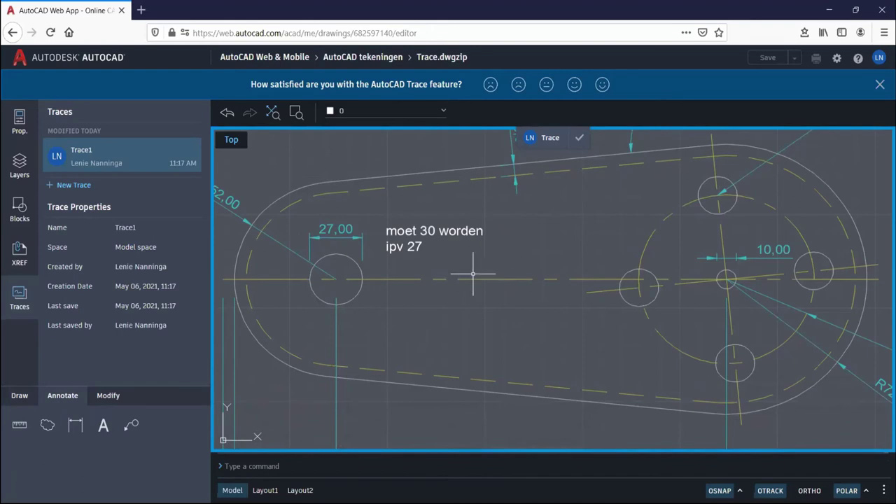
pyautogui.scroll(-1, 473, 274)
pyautogui.scroll(-2, 536, 280)
pyautogui.scroll(-1, 496, 310)
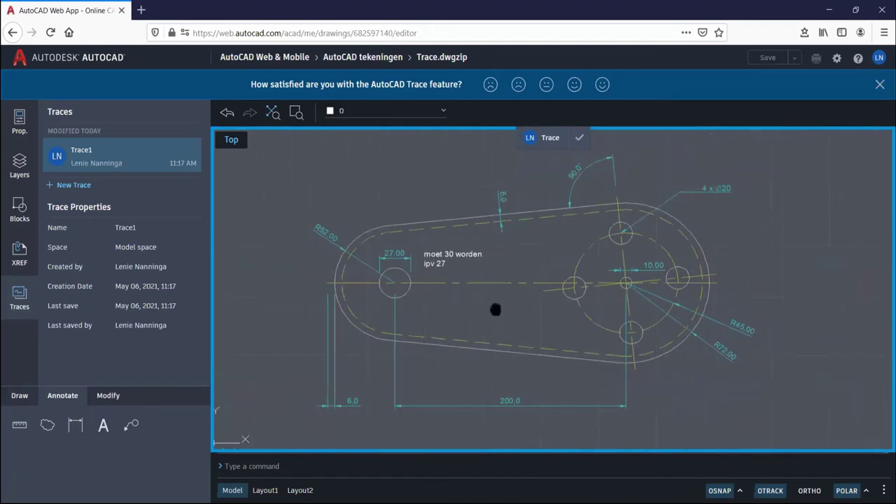
pyautogui.moveTo(488, 313); pyautogui.dragTo(452, 321, button='middle')
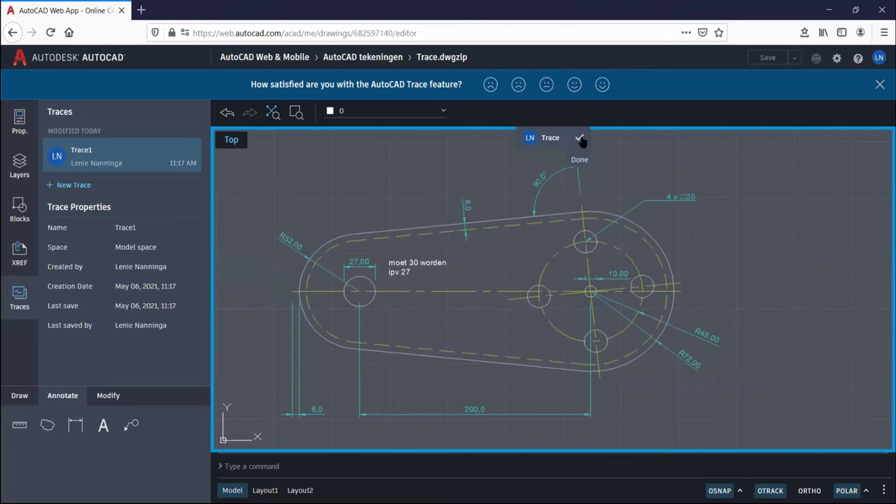
# Finish the Trace1 markup and Save as 'Trace', choosing Create a copy
pyautogui.click(580, 139)
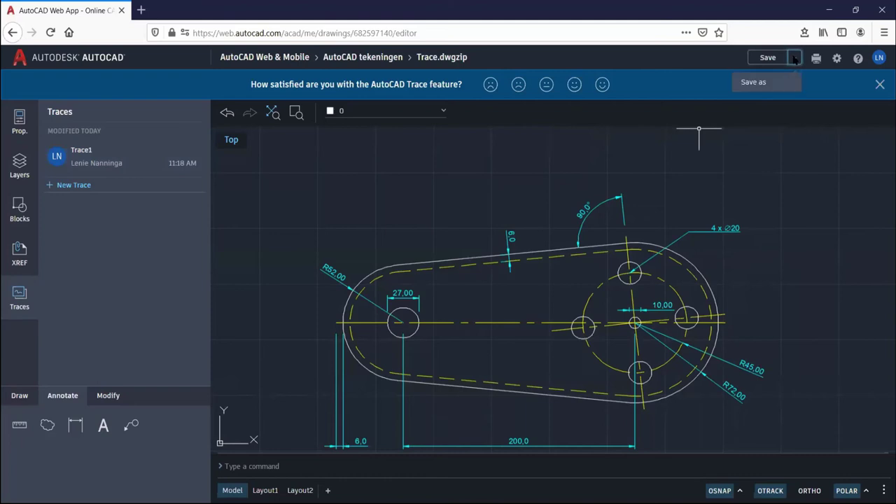
pyautogui.click(753, 82)
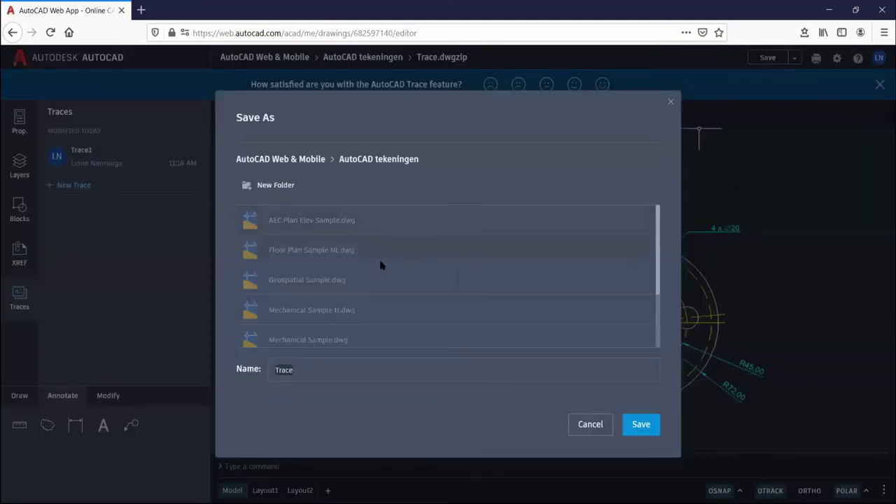
pyautogui.moveTo(657, 246); pyautogui.dragTo(652, 343)
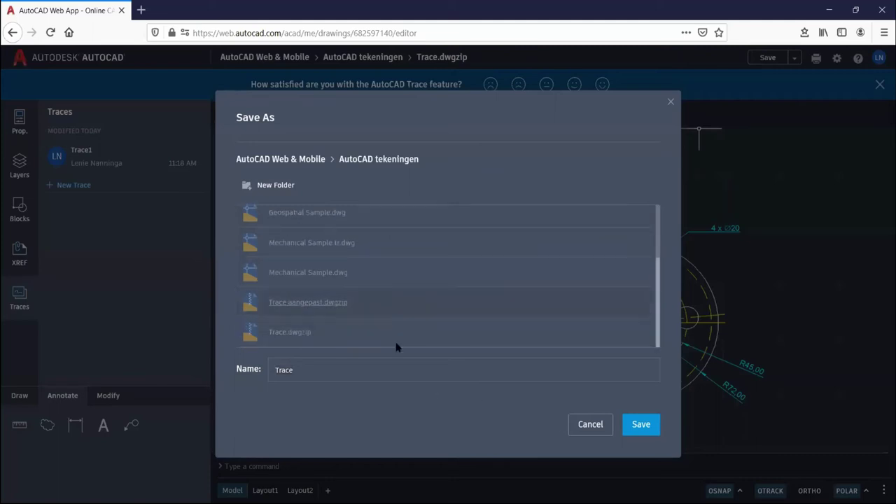
pyautogui.click(640, 426)
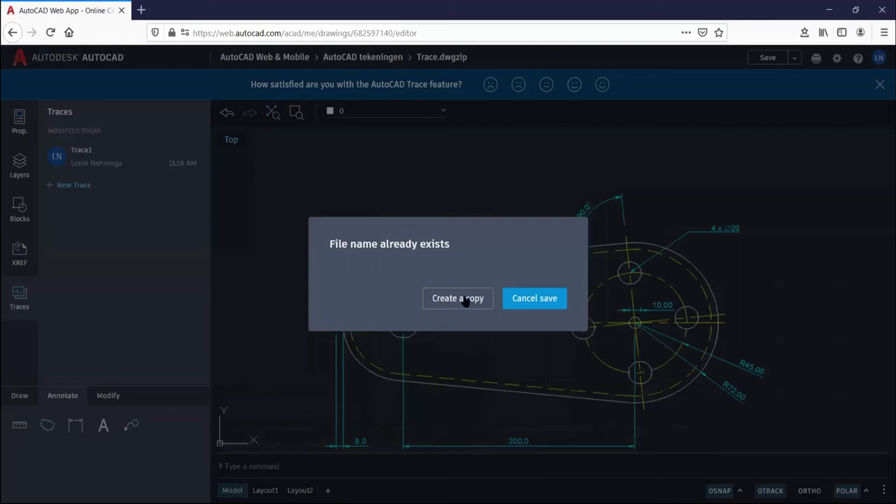
pyautogui.click(464, 301)
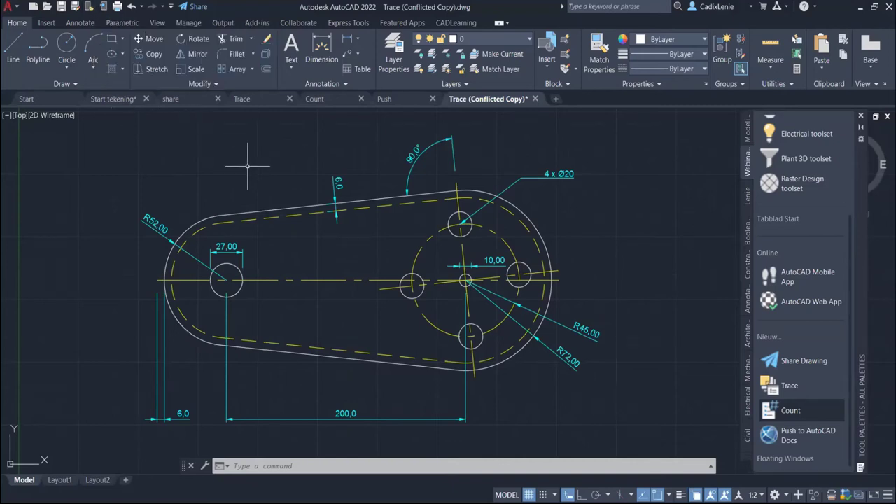
# Open the Traces palette from the Collaborate tab and display Trace1 with its note
pyautogui.click(289, 24)
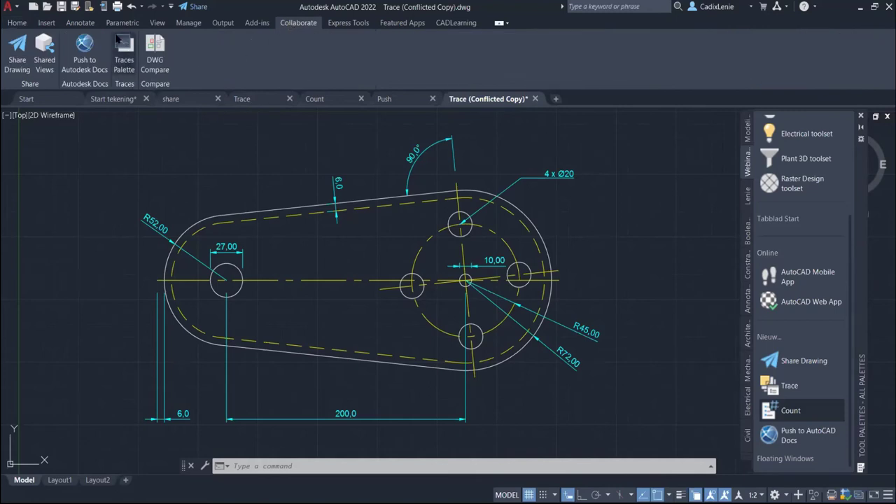
pyautogui.click(123, 46)
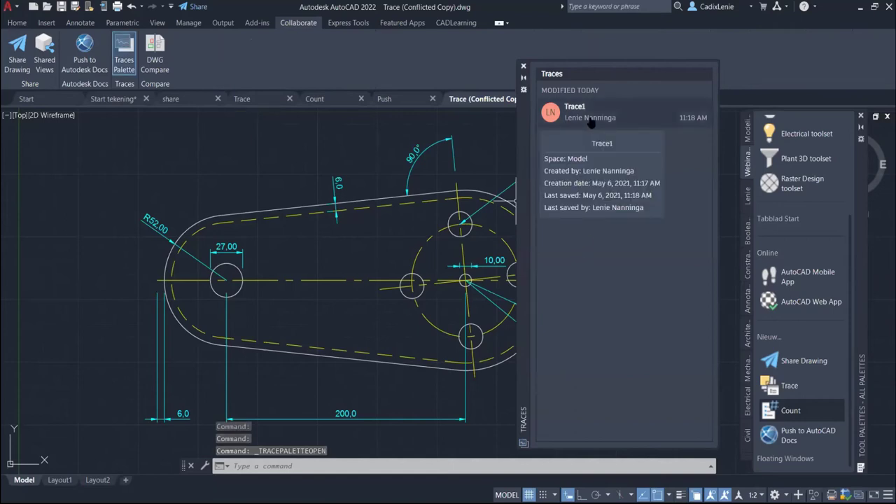
pyautogui.moveTo(623, 112)
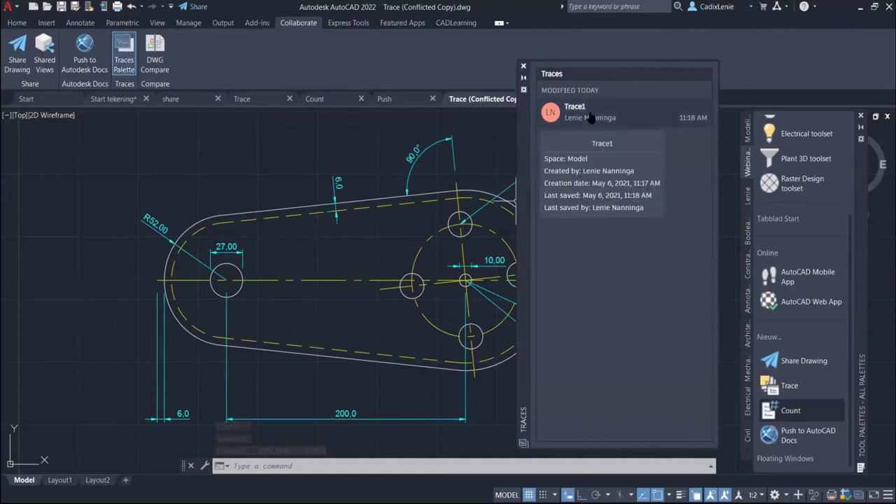
pyautogui.click(590, 117)
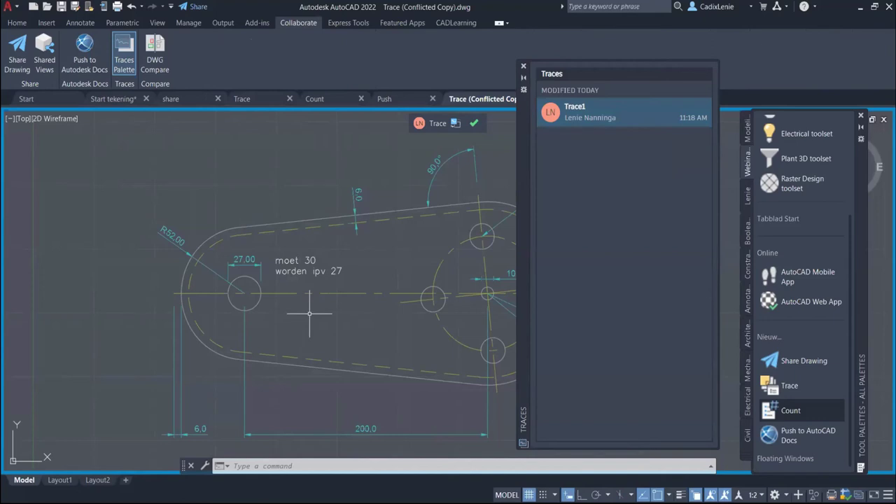
# Close Trace1 and change the left hole's diameter from 27 to 30 in Properties
pyautogui.click(474, 125)
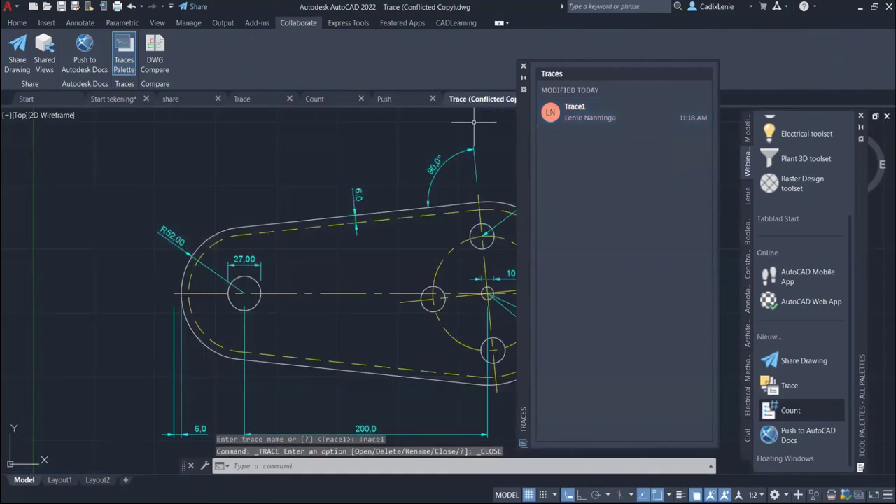
pyautogui.scroll(5, 245, 294)
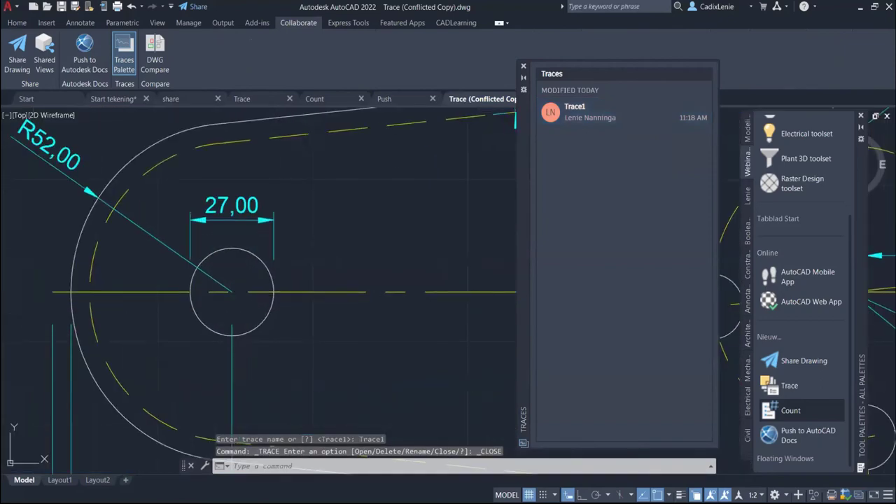
pyautogui.moveTo(266, 282); pyautogui.dragTo(313, 315, button='middle')
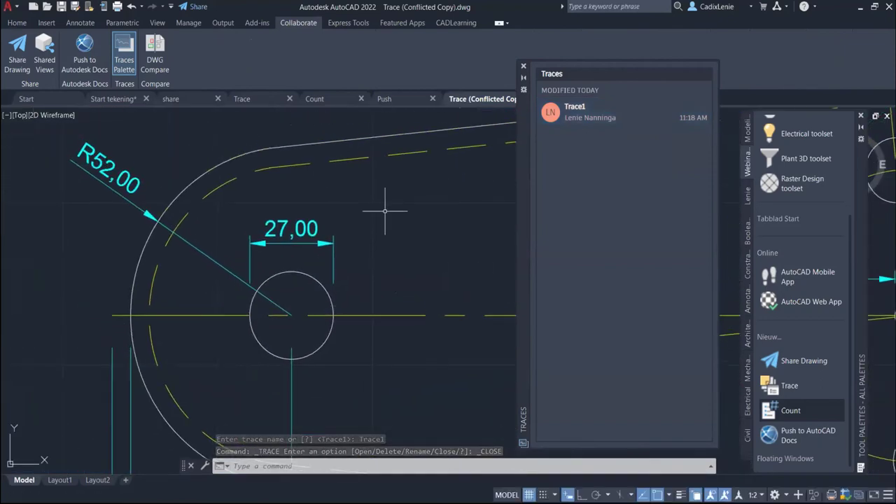
pyautogui.hotkey('ctrl', '1')
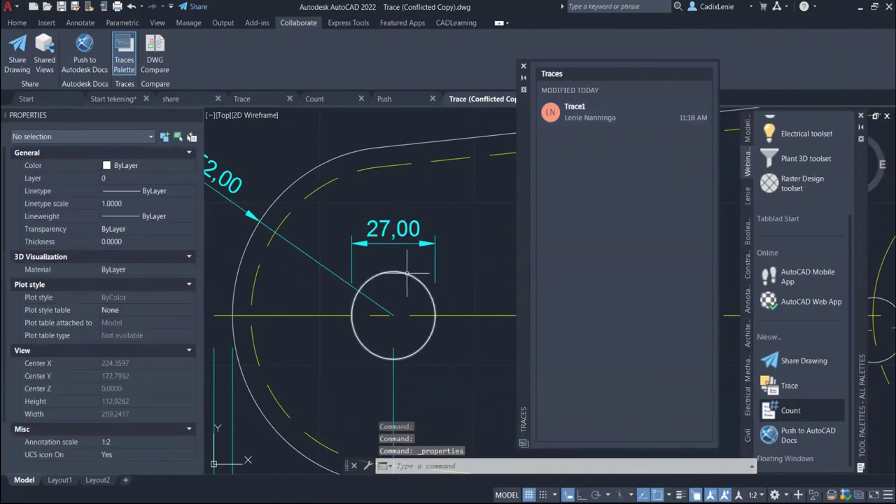
pyautogui.click(406, 273)
pyautogui.click(140, 374)
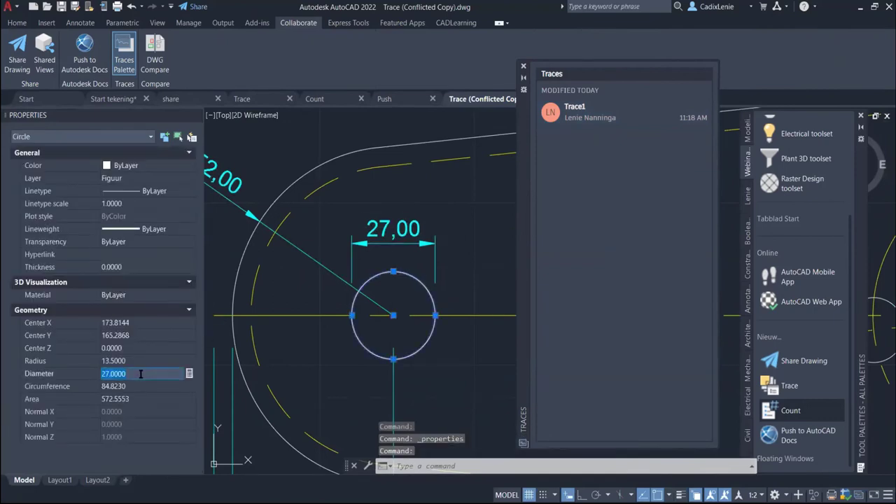
pyautogui.write('30')
pyautogui.press('Return')
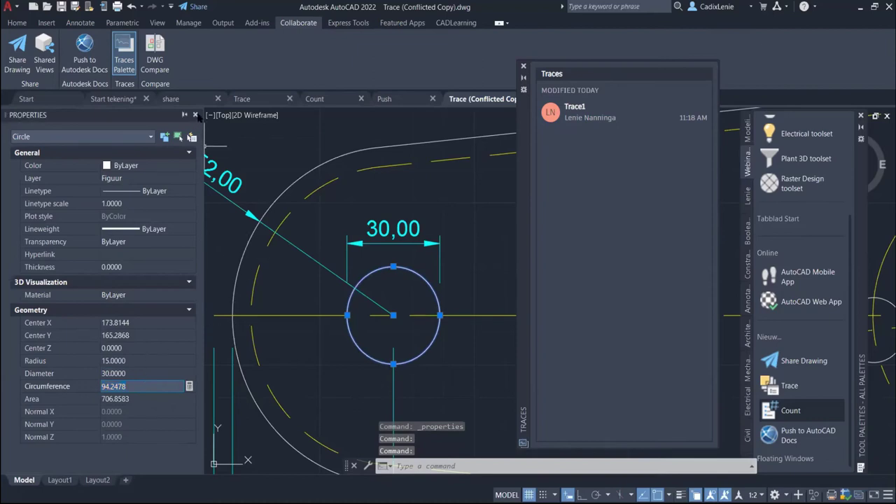
pyautogui.press('Escape')
pyautogui.press('Escape')
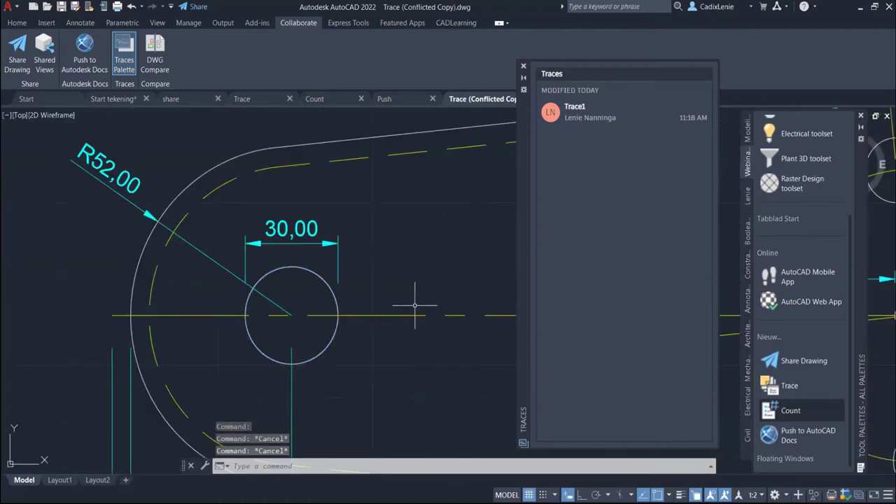
# Zoom back out and close the Traces palette to show the whole drawing
pyautogui.scroll(-3, 414, 306)
pyautogui.moveTo(414, 306); pyautogui.dragTo(288, 288, button='middle')
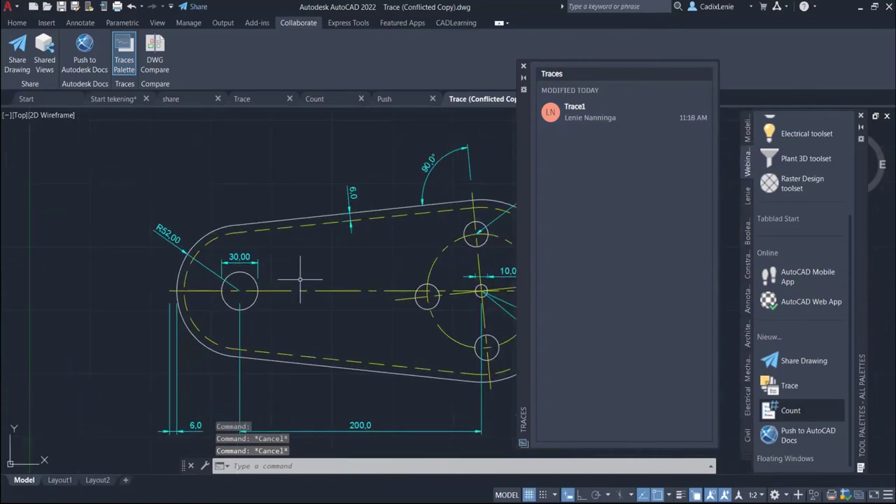
pyautogui.click(524, 66)
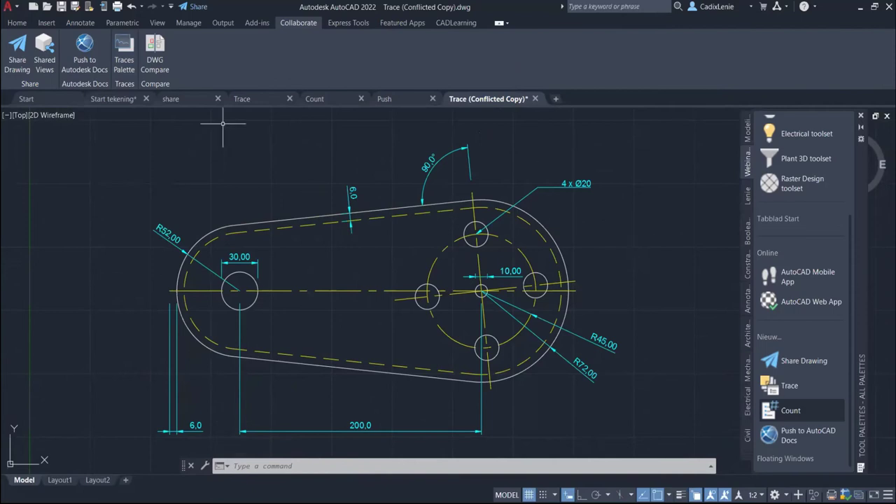
# Return to the Start tekening drawing and restore its Count section view
pyautogui.click(114, 99)
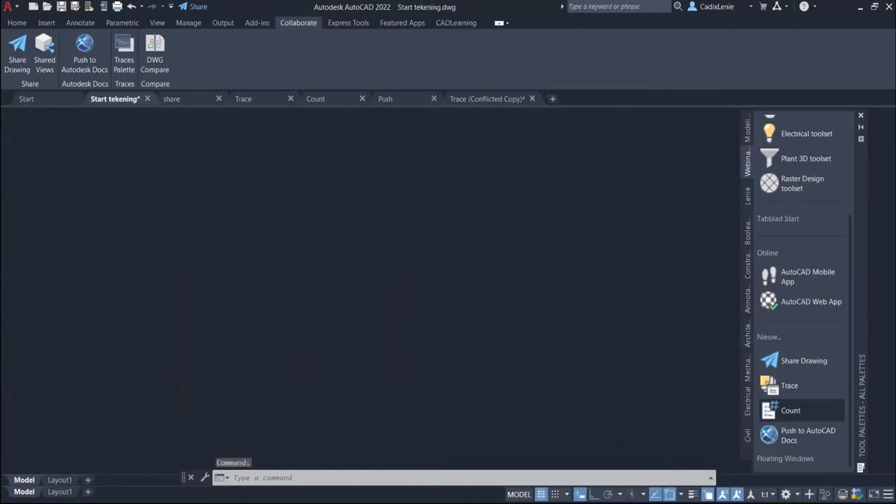
pyautogui.click(791, 411)
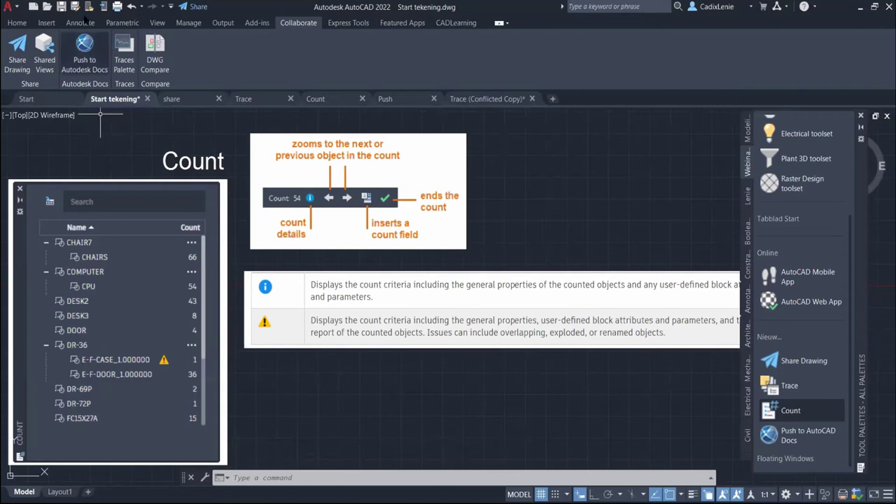
# Show the Home and then Insert ribbon tools while the Count overview stays visible
pyautogui.click(17, 23)
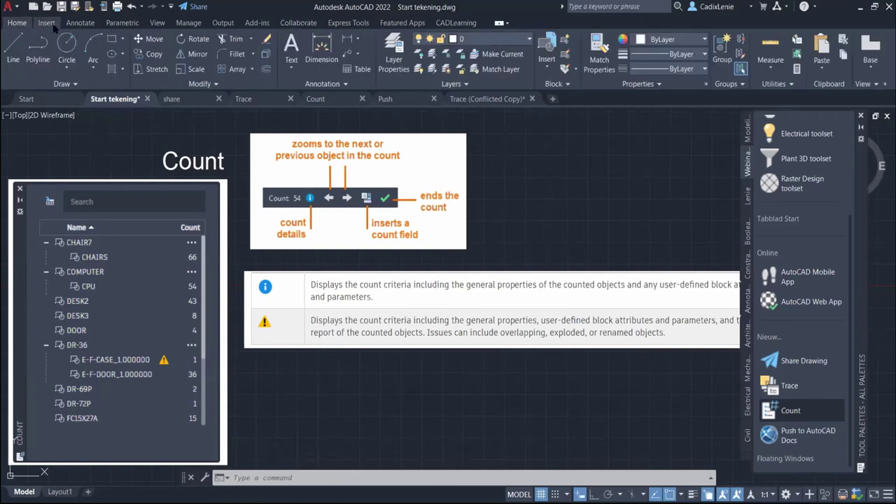
pyautogui.click(46, 22)
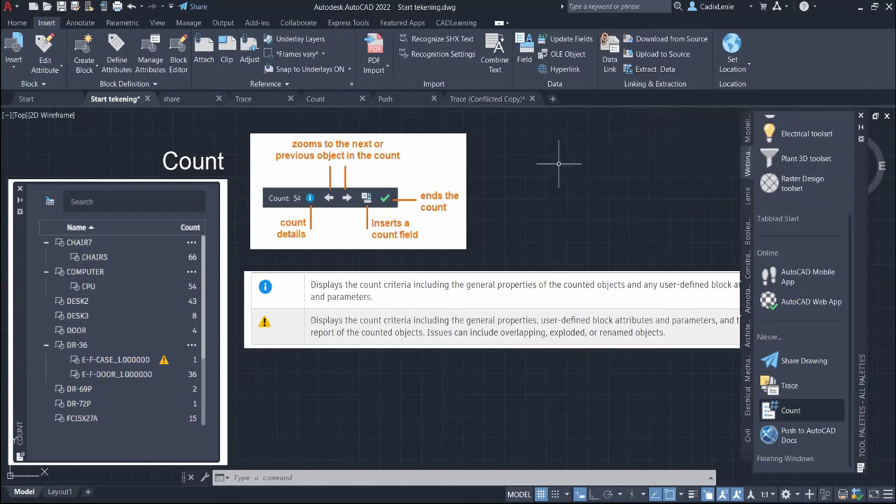
# Open the Count.dwg floor plan and zoom in on the cubicles above PRINTER ISLAND
pyautogui.click(318, 100)
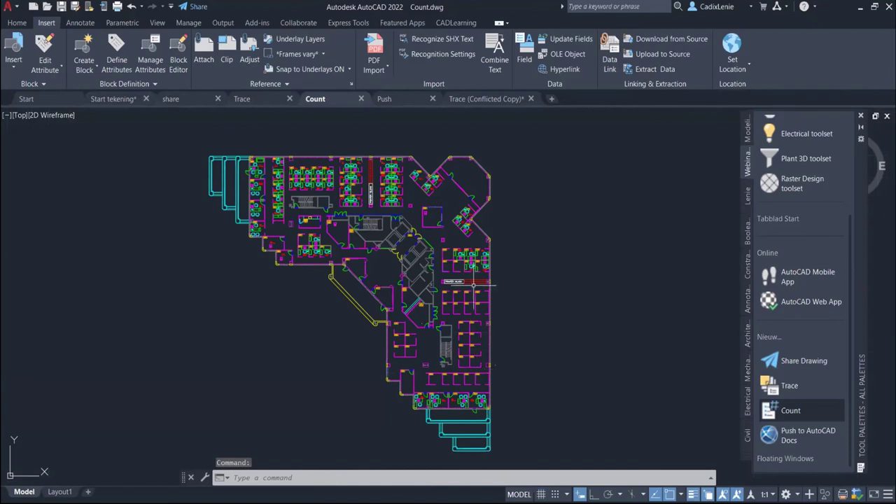
pyautogui.scroll(3, 474, 277)
pyautogui.scroll(3, 474, 277)
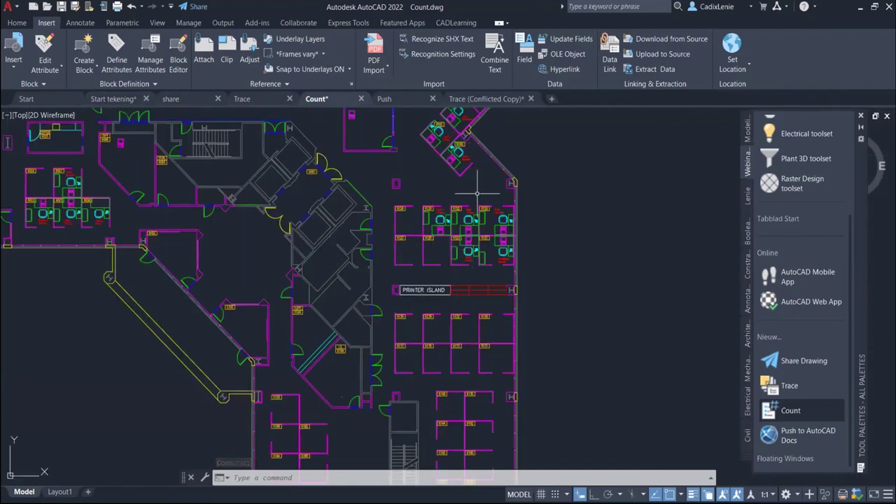
pyautogui.scroll(2, 470, 229)
pyautogui.moveTo(469, 229); pyautogui.dragTo(400, 249, button='middle')
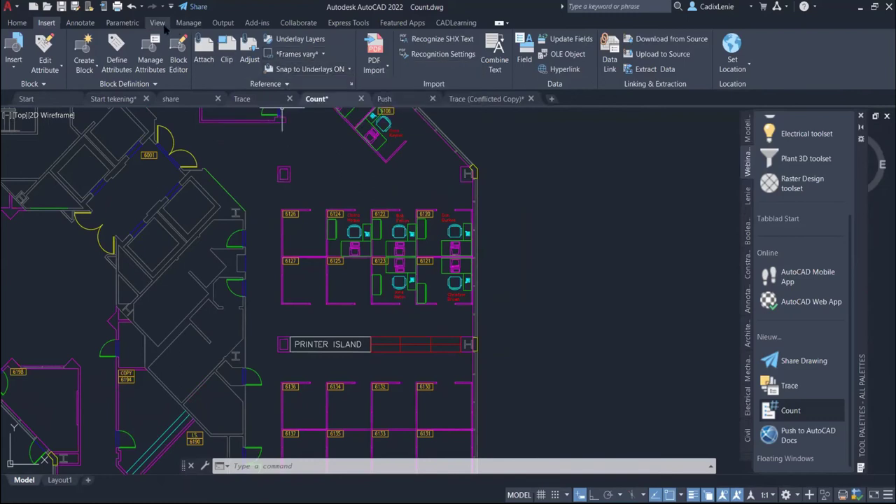
pyautogui.click(158, 23)
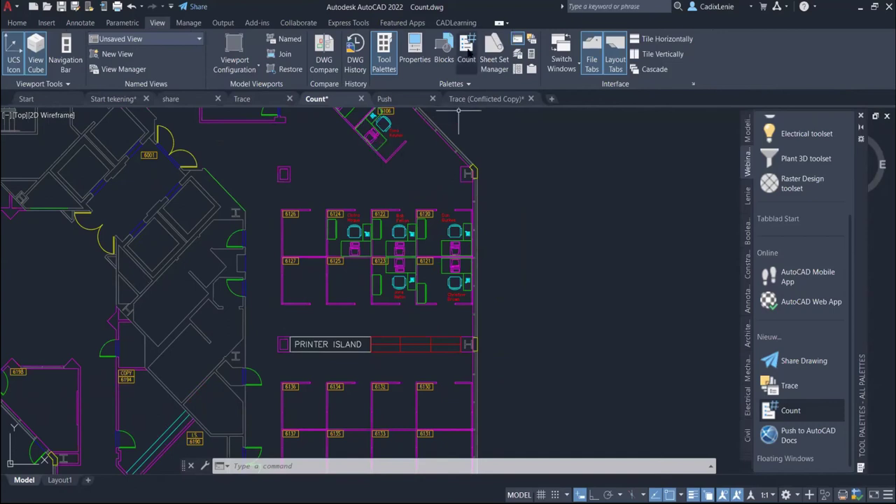
# Tick CHAIR7, COMPUTER, DESK2 and FNPHONE in the Count palette and insert a count table
pyautogui.click(467, 52)
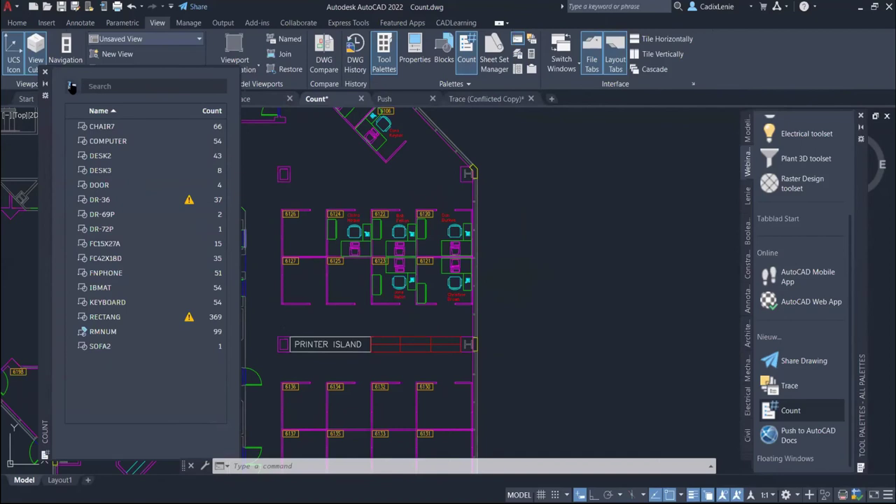
pyautogui.click(71, 86)
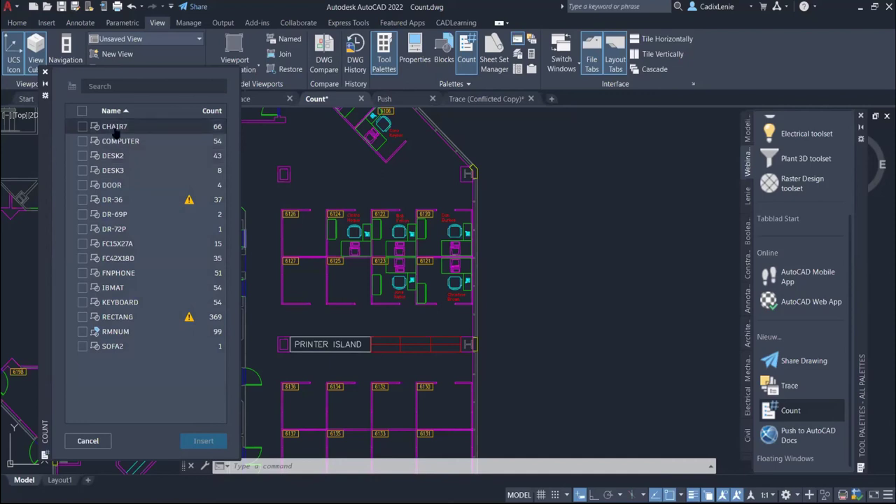
pyautogui.click(82, 126)
pyautogui.click(82, 141)
pyautogui.click(83, 156)
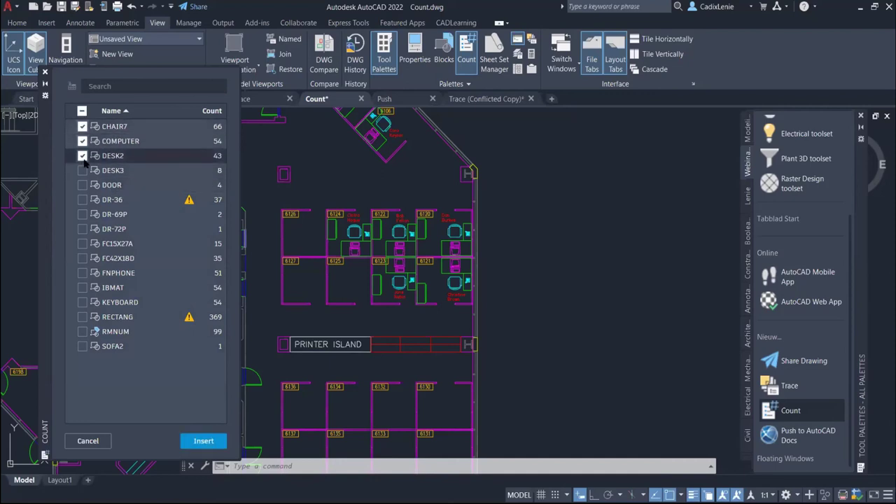
pyautogui.click(82, 273)
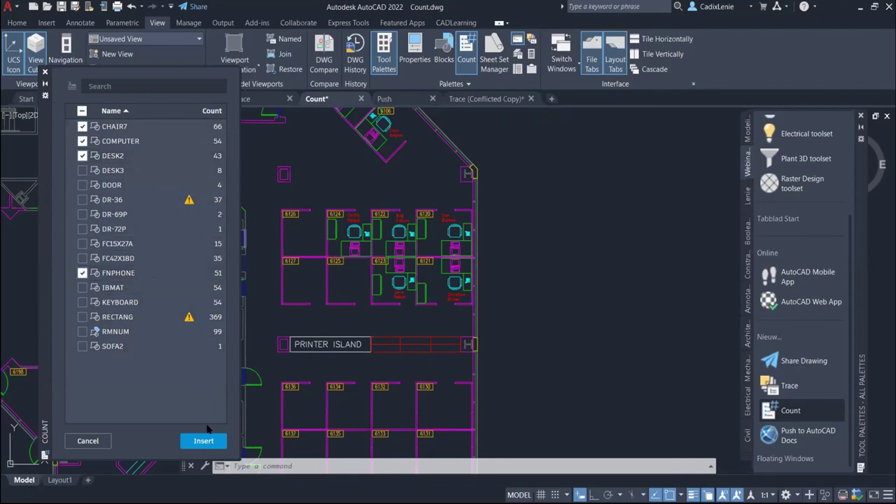
pyautogui.click(204, 441)
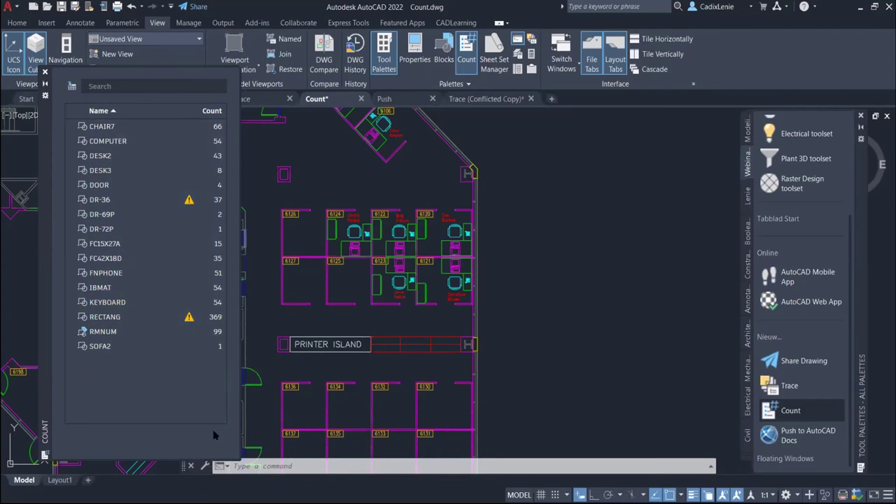
# Place the Item/Count table right of the cubicles and close the Count palette
pyautogui.click(498, 200)
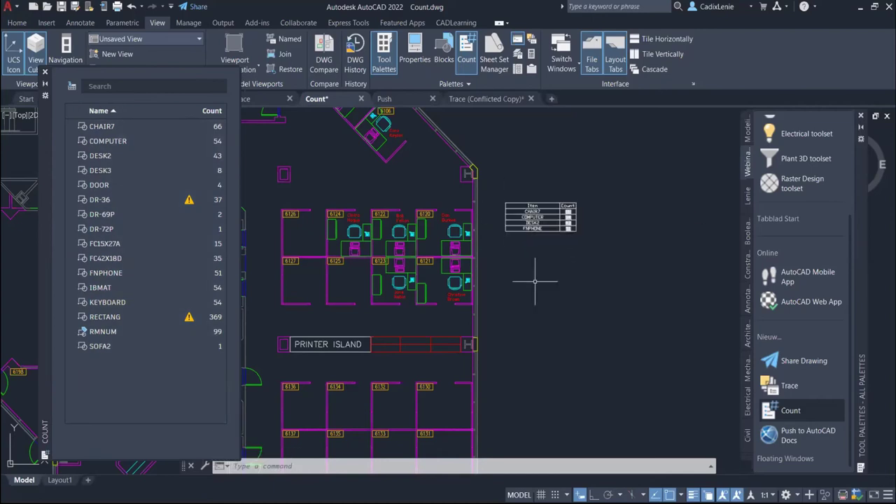
pyautogui.scroll(2, 553, 245)
pyautogui.moveTo(551, 250); pyautogui.dragTo(534, 296, button='middle')
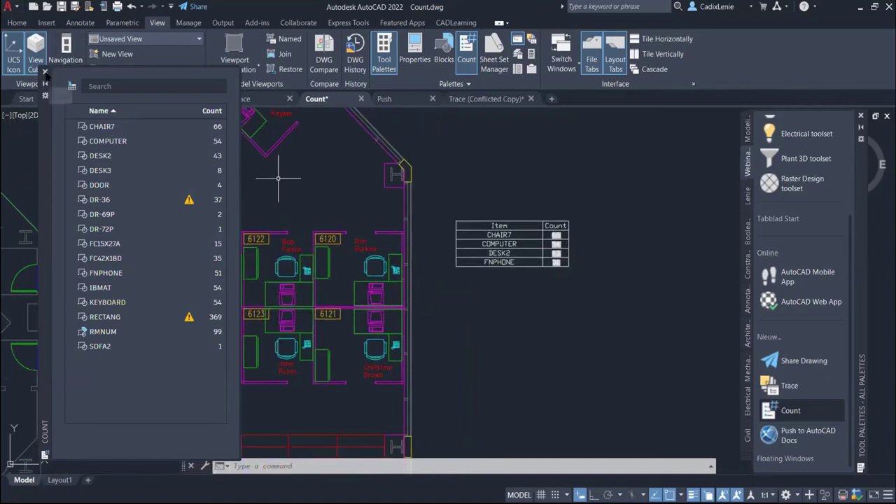
pyautogui.click(44, 72)
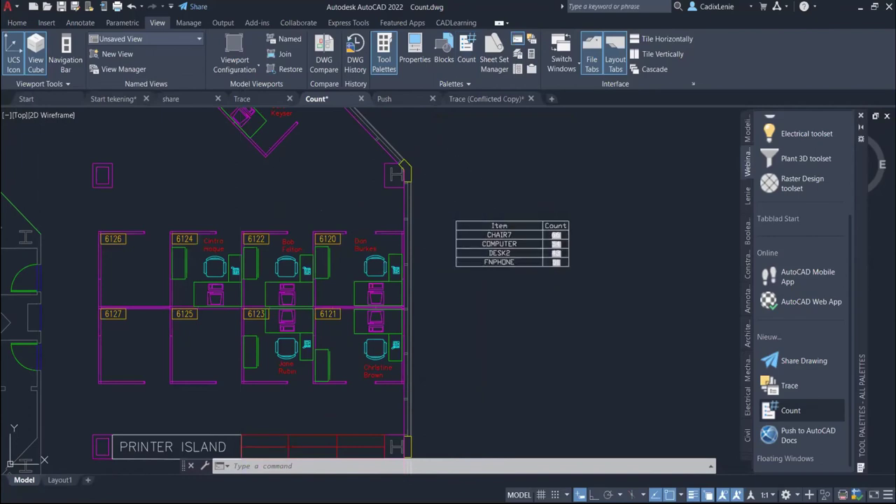
pyautogui.click(478, 262)
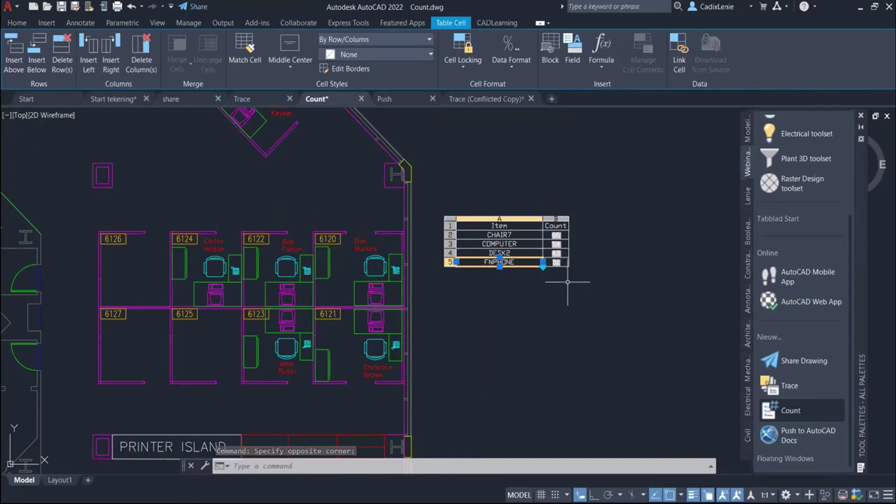
pyautogui.press('Escape')
pyautogui.press('Escape')
pyautogui.scroll(2, 567, 253)
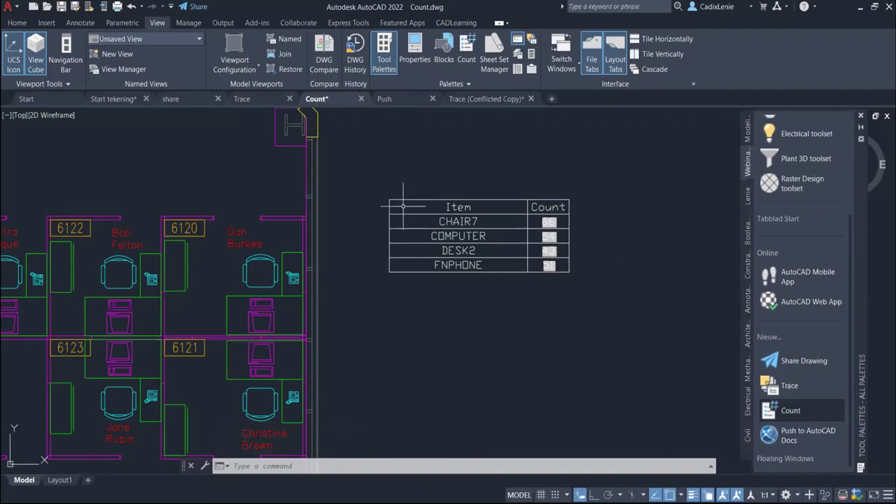
# Copy the chair in room 6121 into room 6125
pyautogui.click(20, 26)
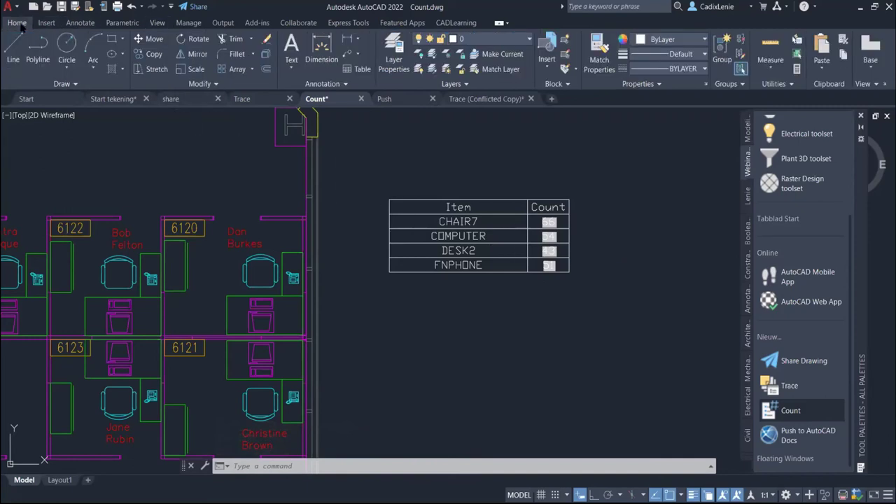
pyautogui.click(149, 54)
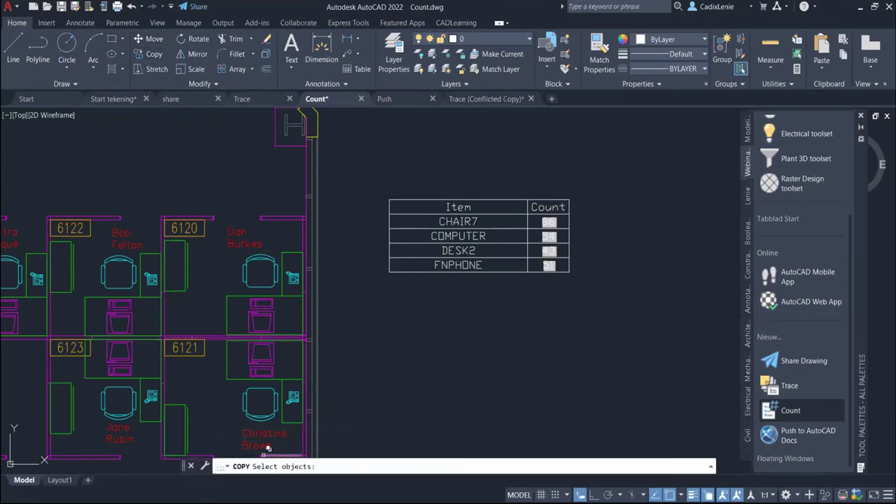
pyautogui.click(253, 416)
pyautogui.press('Return')
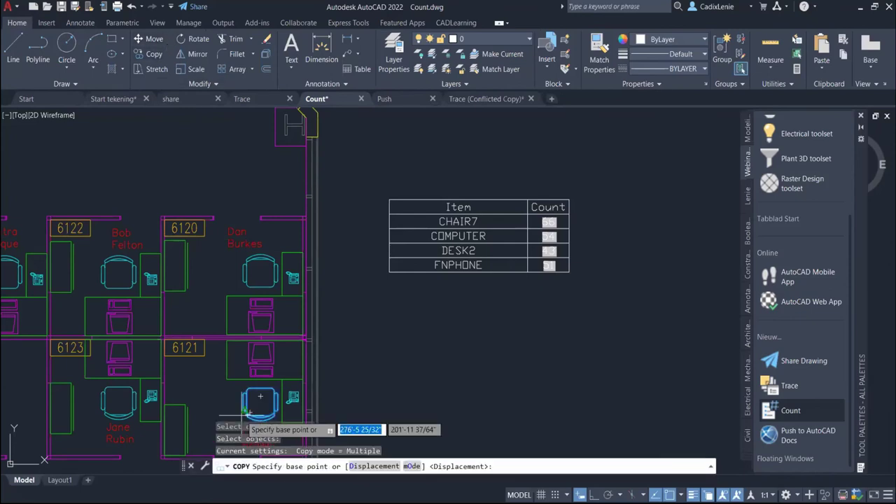
pyautogui.click(207, 412)
pyautogui.moveTo(206, 409); pyautogui.dragTo(417, 332, button='middle')
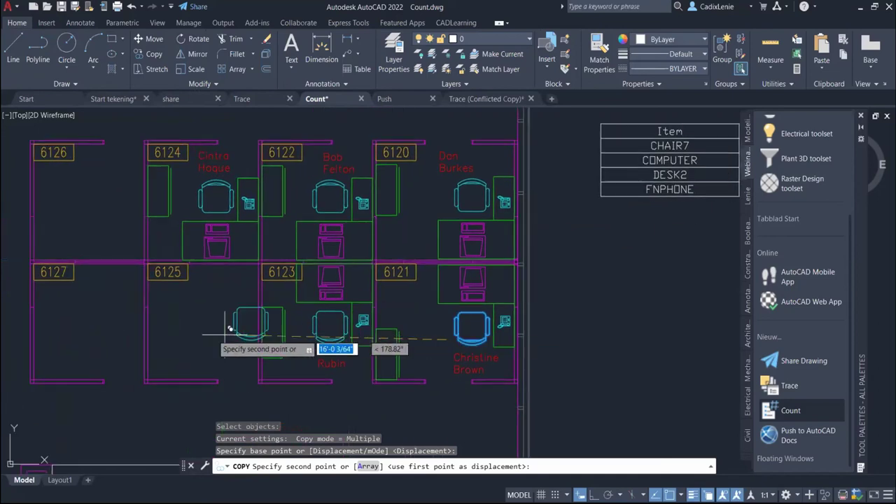
pyautogui.click(164, 350)
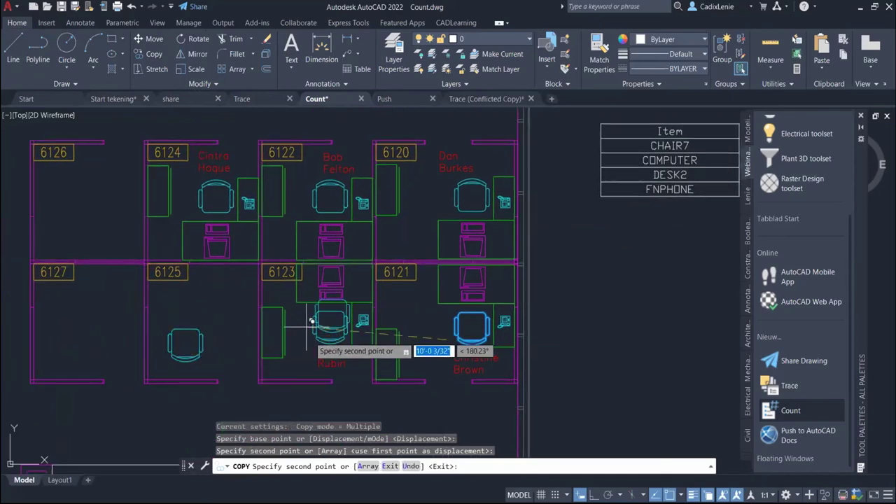
pyautogui.press('Return')
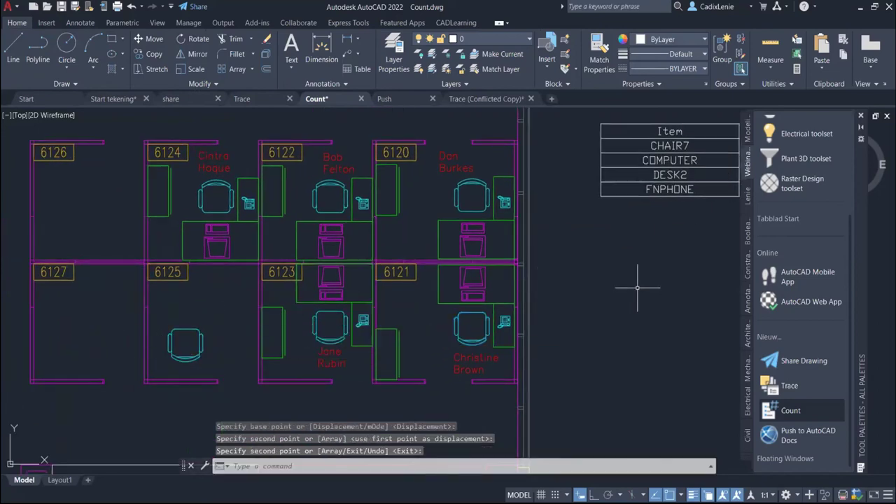
# Zoom in on the Item/Count table and bring up the Insert ribbon tools
pyautogui.moveTo(637, 280); pyautogui.dragTo(404, 352, button='middle')
pyautogui.scroll(2, 522, 308)
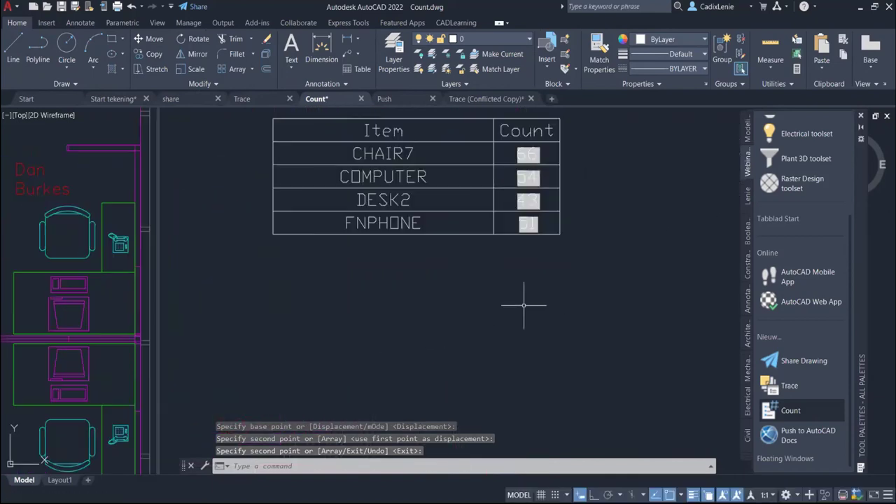
pyautogui.moveTo(610, 236); pyautogui.dragTo(593, 266, button='middle')
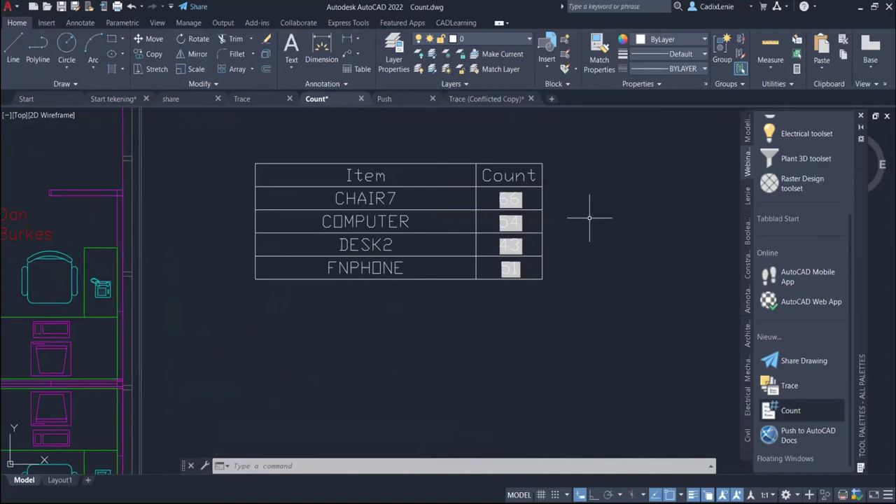
pyautogui.click(47, 23)
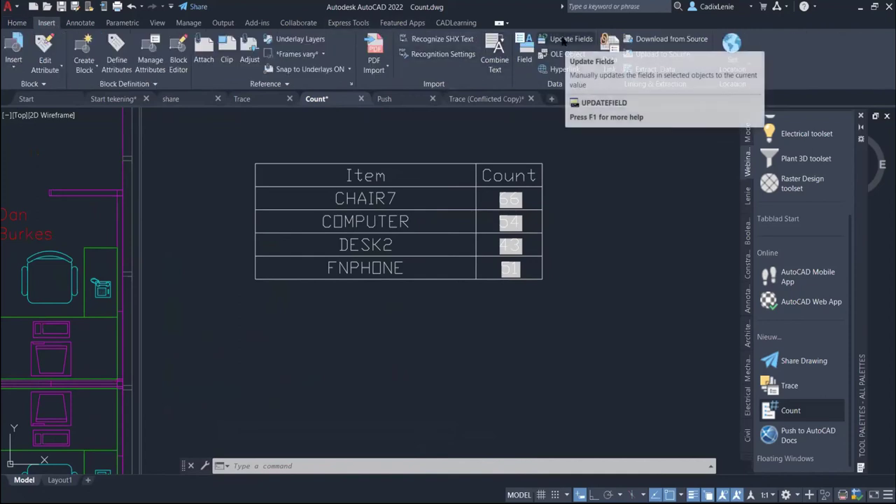
# Update the Item/Count table's fields so CHAIR7 reads 67
pyautogui.click(564, 40)
pyautogui.click(242, 143)
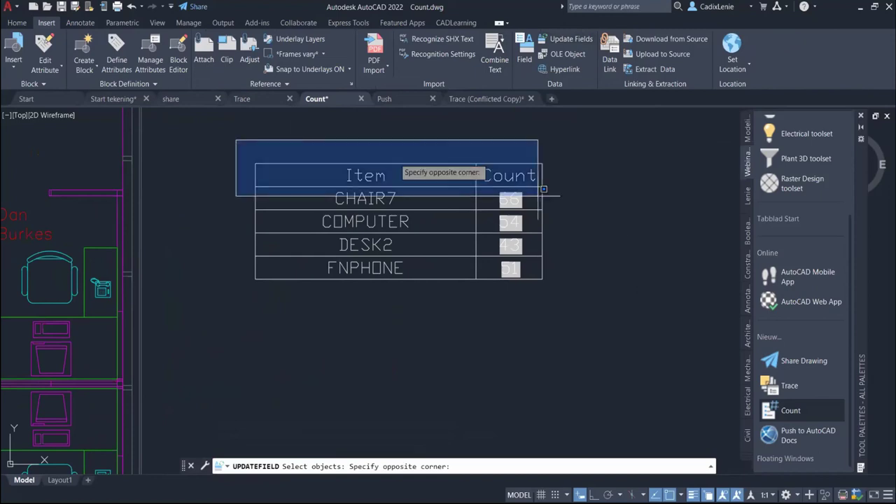
pyautogui.click(653, 331)
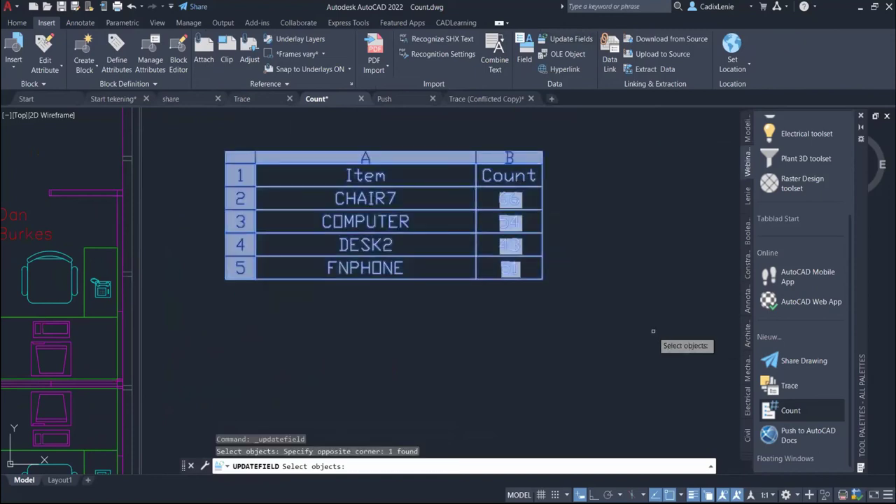
pyautogui.press('Return')
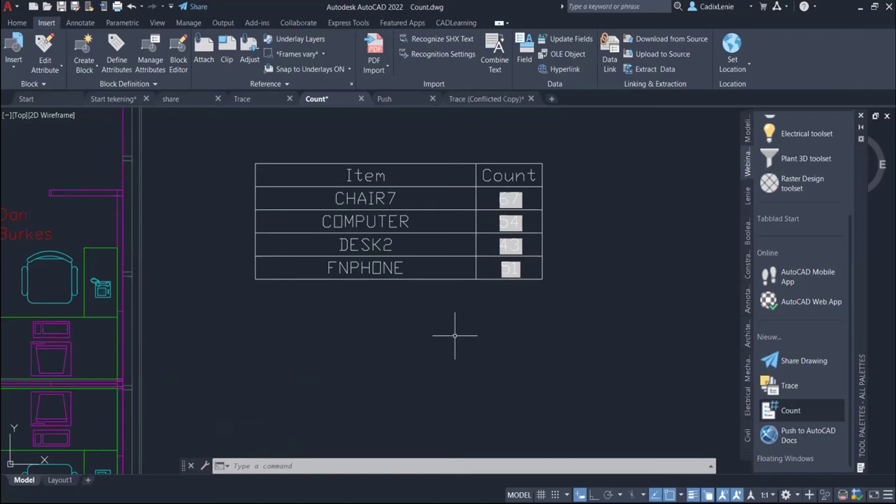
# Zoom out of the floor plan and return to the Start tekening drawing
pyautogui.scroll(-2, 443, 326)
pyautogui.scroll(-2, 441, 326)
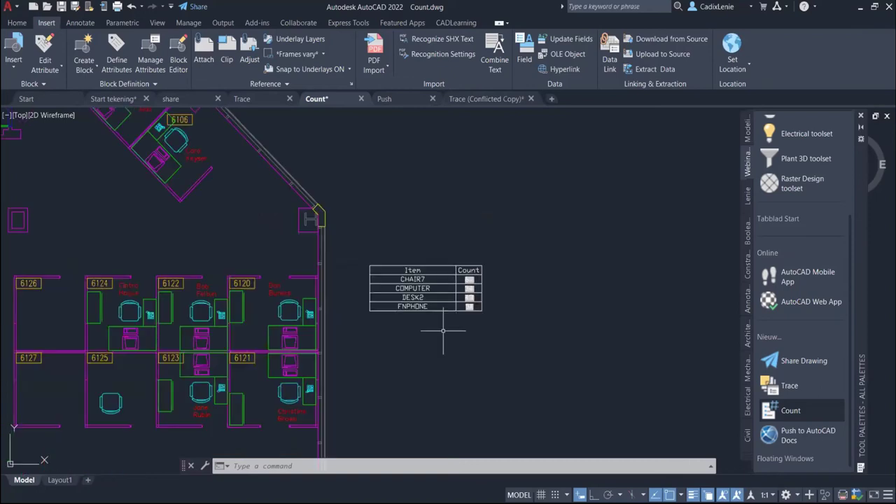
pyautogui.moveTo(398, 334); pyautogui.dragTo(476, 343, button='middle')
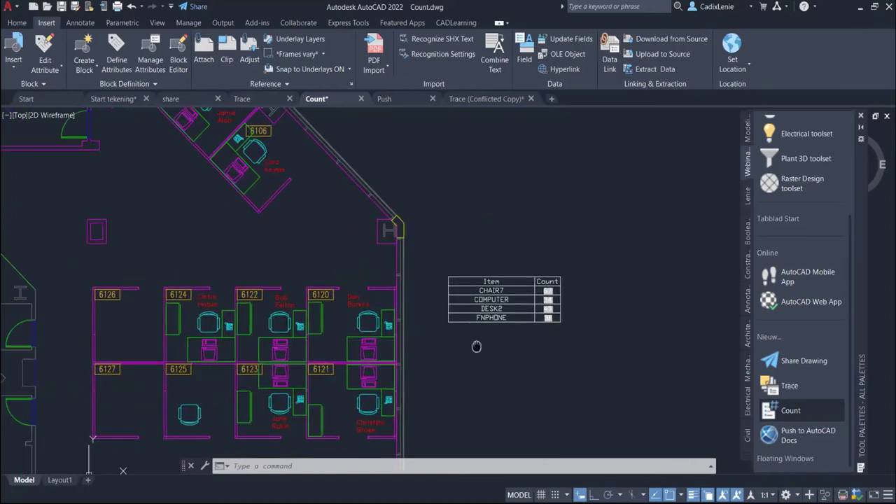
pyautogui.click(113, 99)
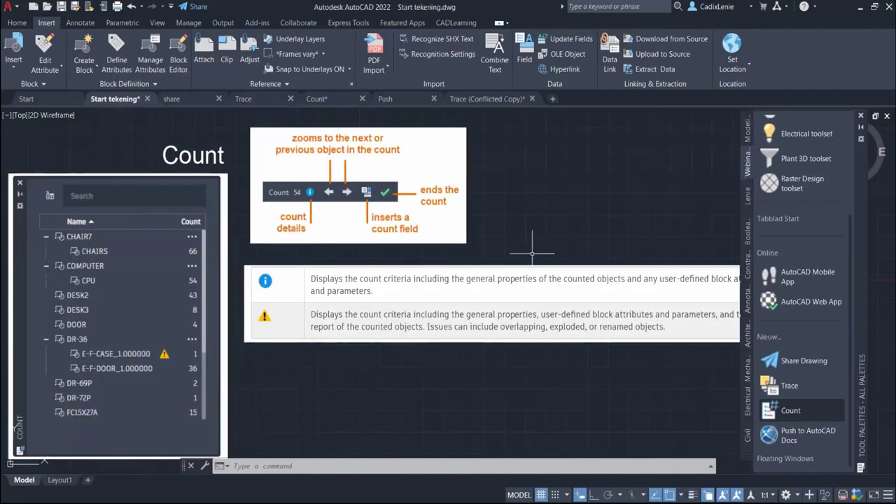
# Jump to the Push to AutoCAD Docs view and delete its empty image frame
pyautogui.click(800, 438)
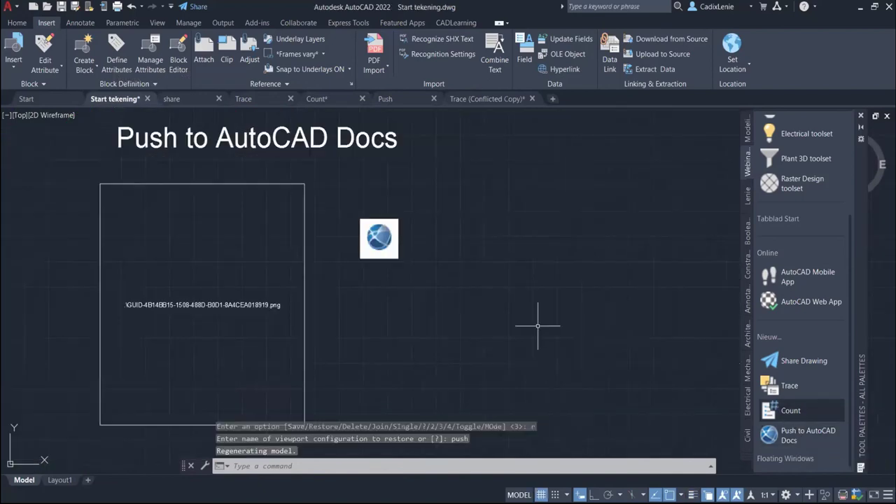
pyautogui.click(329, 165)
pyautogui.click(295, 201)
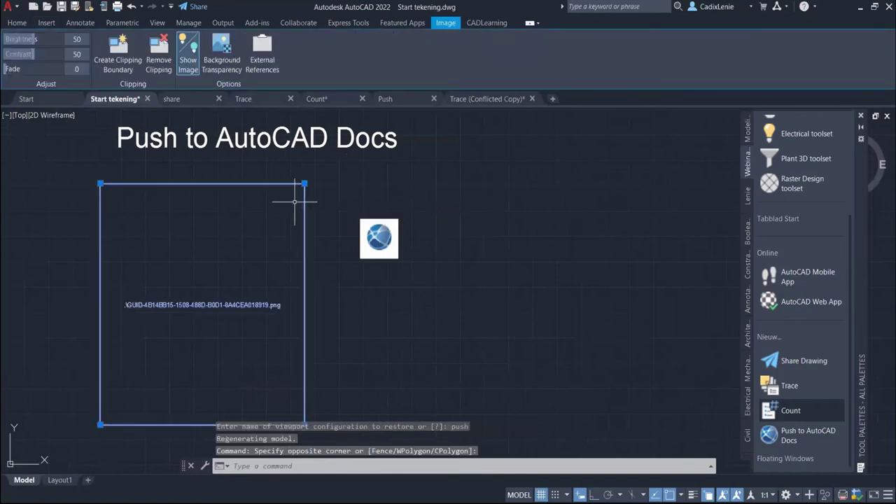
pyautogui.press('Delete')
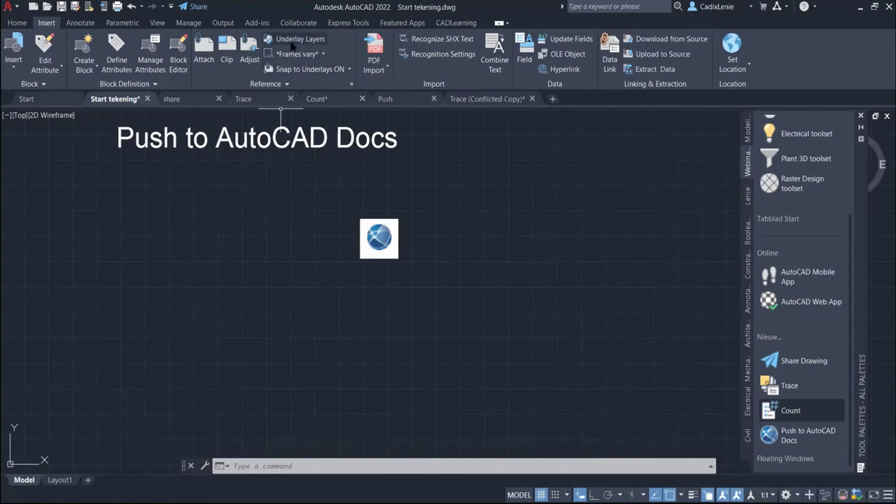
# Switch to Push.dwg and open the Push to Autodesk Docs palette listing Push-Layout1.pdf
pyautogui.click(399, 99)
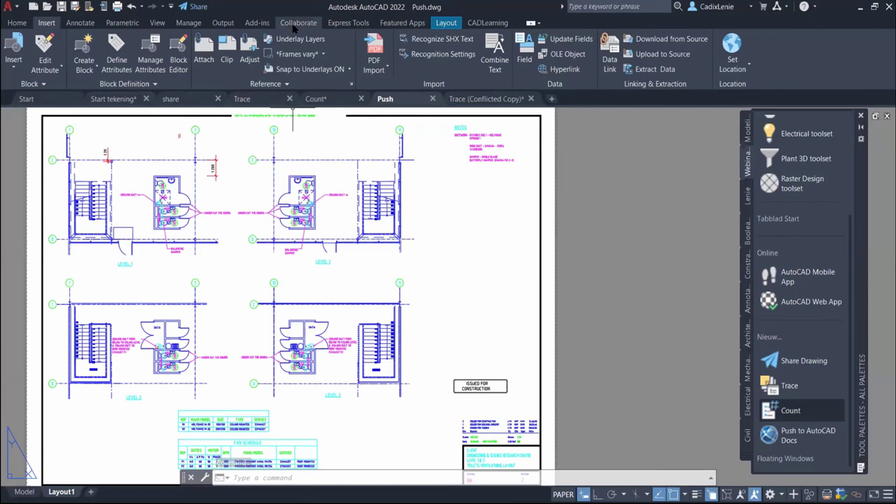
pyautogui.click(294, 25)
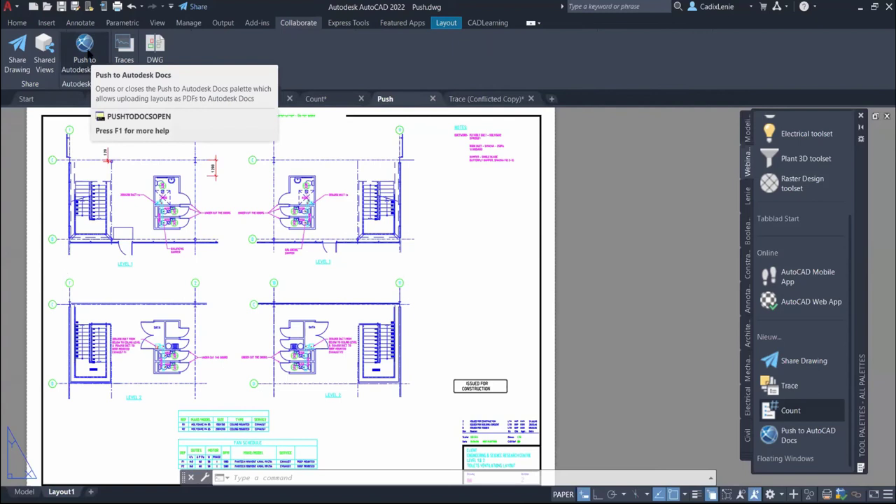
pyautogui.click(85, 49)
pyautogui.click(88, 59)
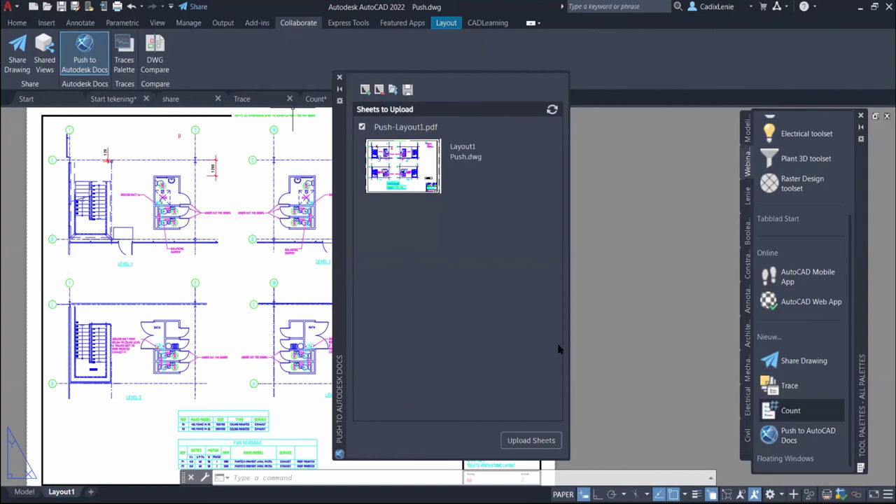
# Upload Push-Layout1.pdf to the 4. Preconstruction folder, then close the upload palette
pyautogui.click(524, 440)
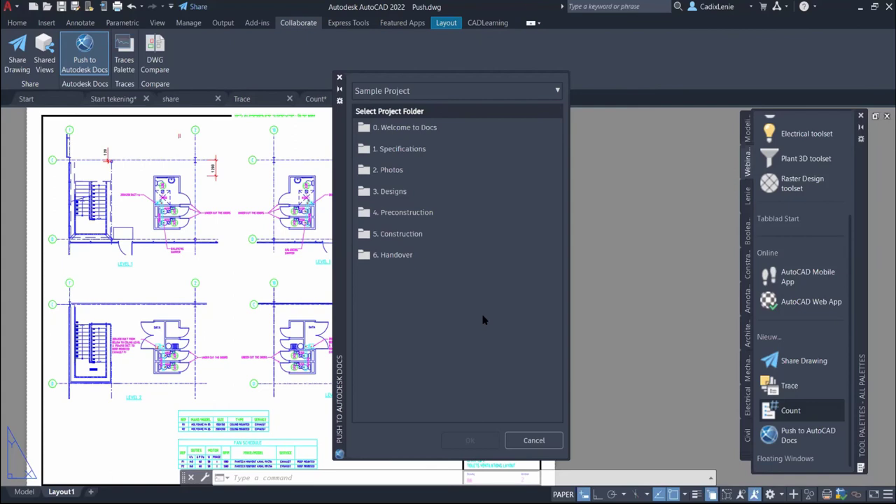
pyautogui.click(441, 217)
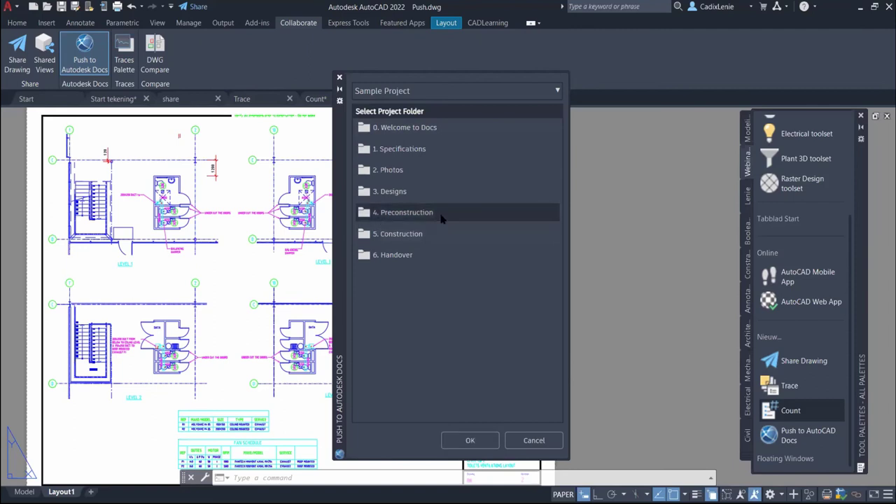
pyautogui.click(463, 443)
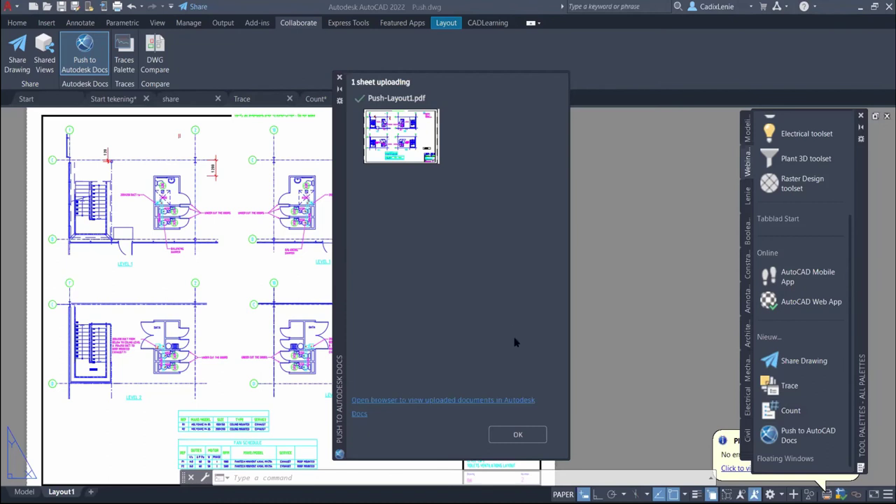
pyautogui.click(339, 77)
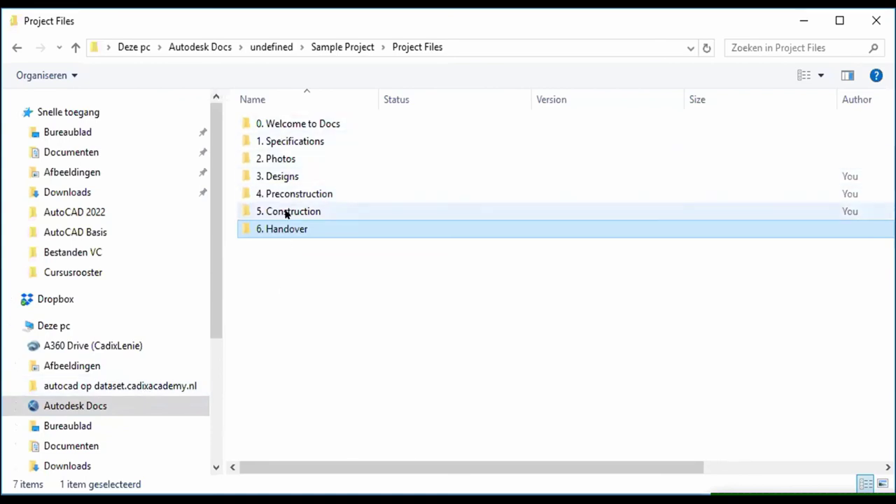
pyautogui.doubleClick(362, 188)
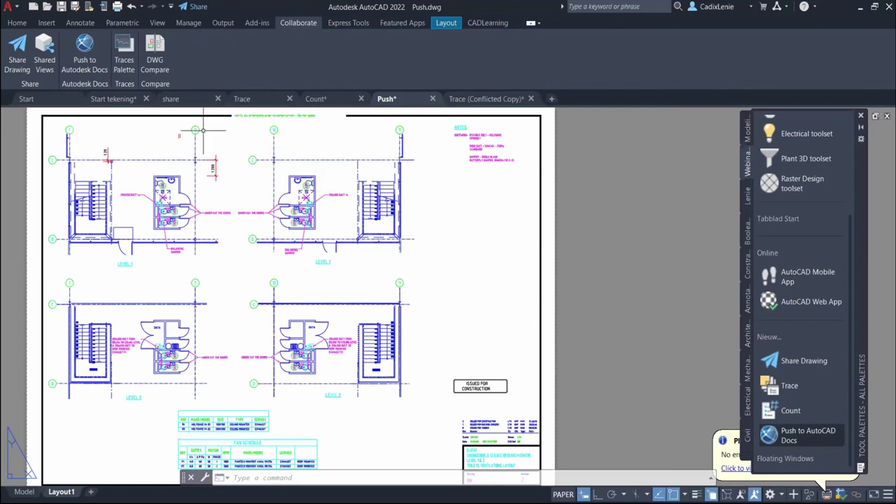
# Switch to the Trace drawing and drag it off the tab bar into a floating window
pyautogui.click(260, 103)
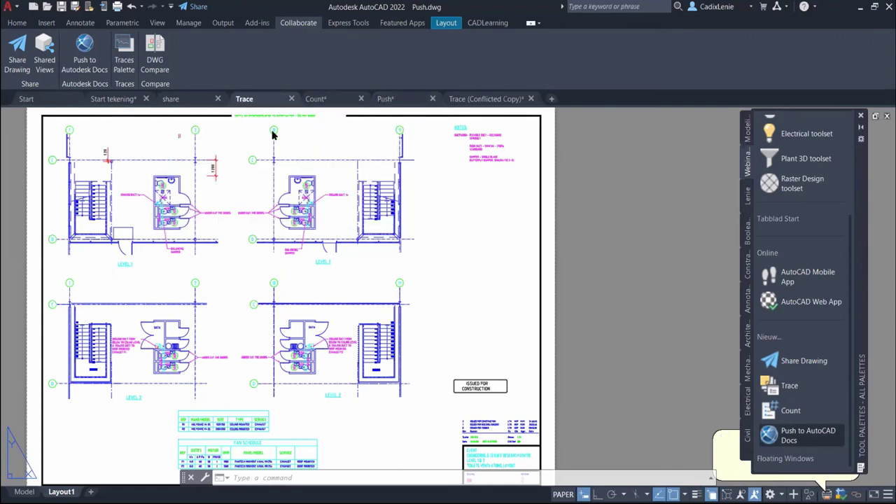
pyautogui.moveTo(273, 135); pyautogui.dragTo(334, 164)
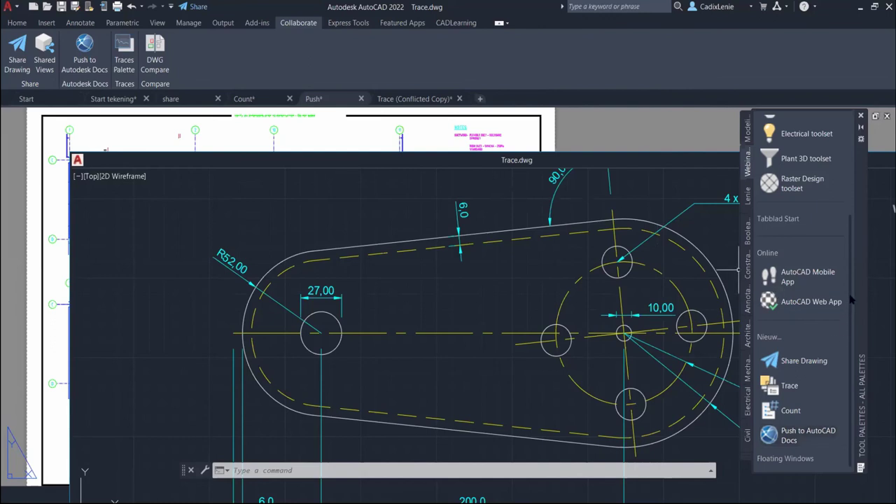
pyautogui.scroll(5, 851, 300)
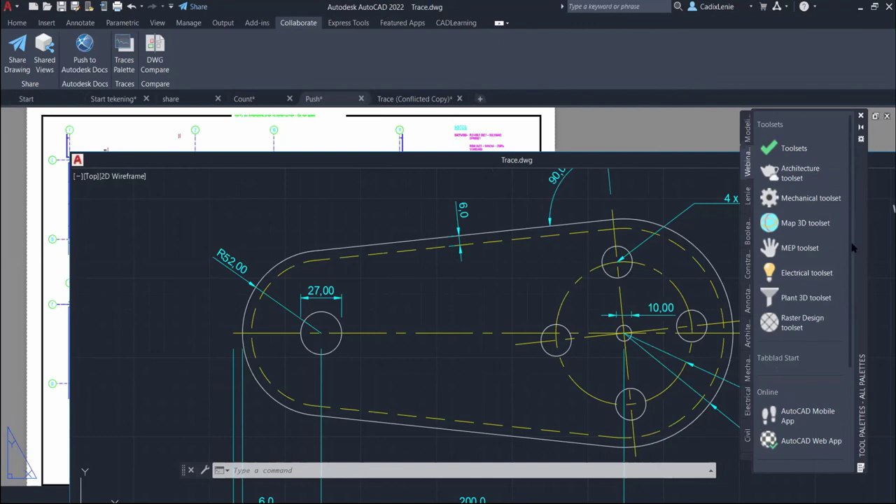
# Scroll the tool palette back down in the floating Trace.dwg window
pyautogui.scroll(-5, 853, 251)
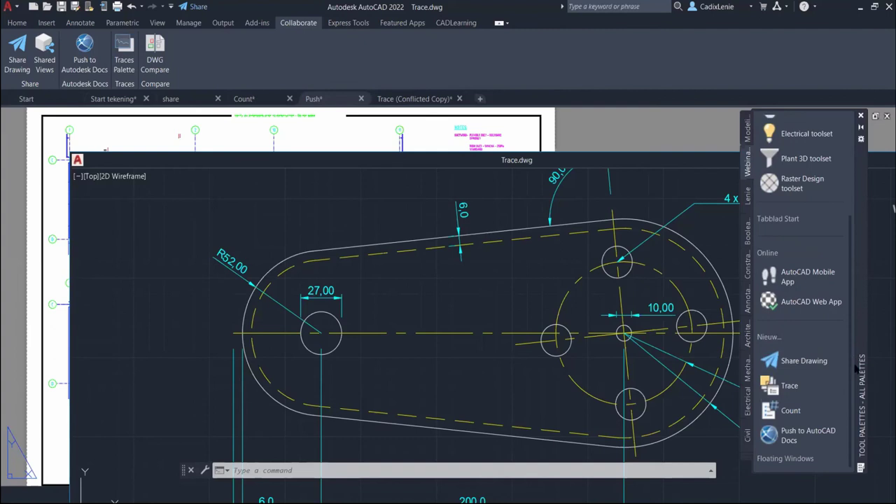